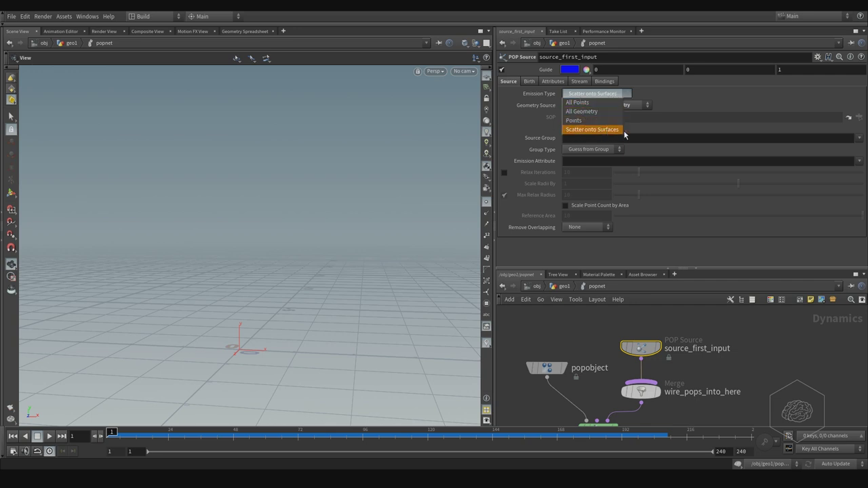
Switch the POP source's Emission Type to Points and back to Scatter onto Surfaces
{"action": "left_click", "coordinate": [728, 103]}
{"action": "left_click", "coordinate": [594, 92]}
{"action": "left_click", "coordinate": [583, 120]}
{"action": "left_click", "coordinate": [598, 93]}
{"action": "left_click", "coordinate": [604, 130]}
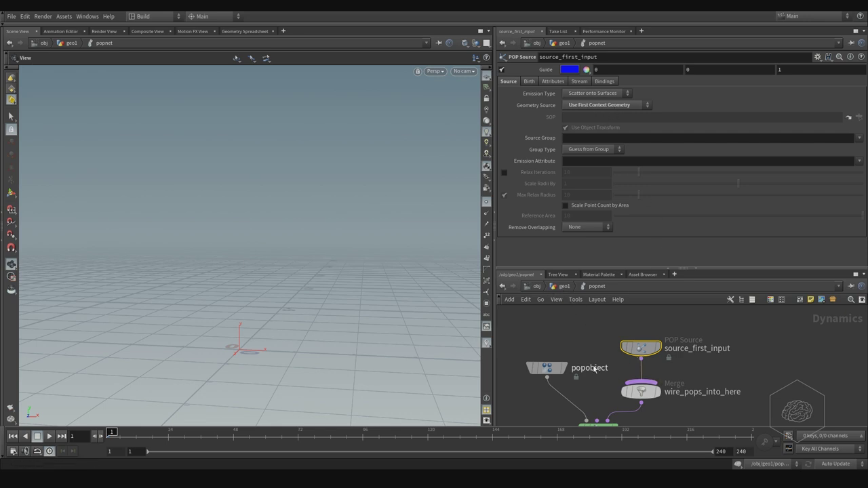
In geo1, connect OUT_Source_Particles to the first input of the popnet node and go back inside popnet
{"action": "left_click", "coordinate": [564, 288]}
{"action": "left_click", "coordinate": [612, 310]}
{"action": "key", "text": "u"}
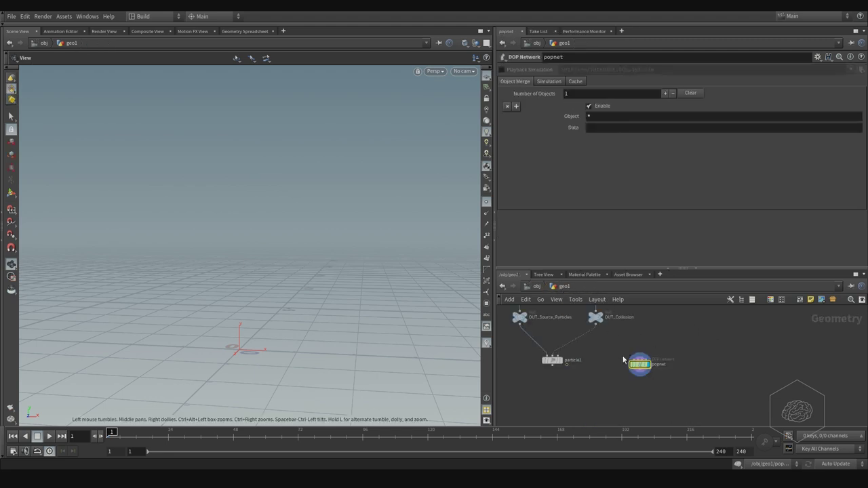
{"action": "scroll", "coordinate": [619, 356], "scroll_direction": "up", "scroll_amount": 4}
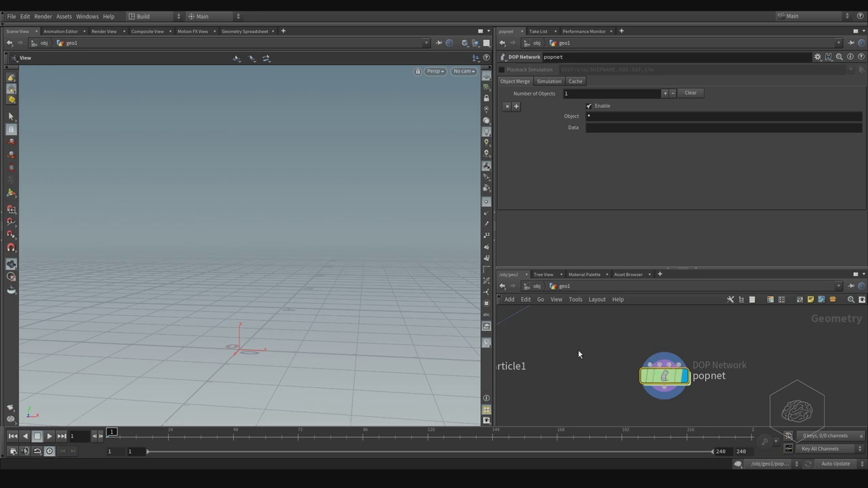
{"action": "middle_click_drag", "start_coordinate": [580, 345], "coordinate": [599, 368]}
{"action": "scroll", "coordinate": [544, 363], "scroll_direction": "down", "scroll_amount": 3}
{"action": "middle_click_drag", "start_coordinate": [544, 363], "coordinate": [587, 359]}
{"action": "left_click", "coordinate": [511, 318]}
{"action": "left_click", "coordinate": [722, 380]}
{"action": "middle_click_drag", "start_coordinate": [700, 369], "coordinate": [622, 349]}
{"action": "double_click", "coordinate": [654, 380]}
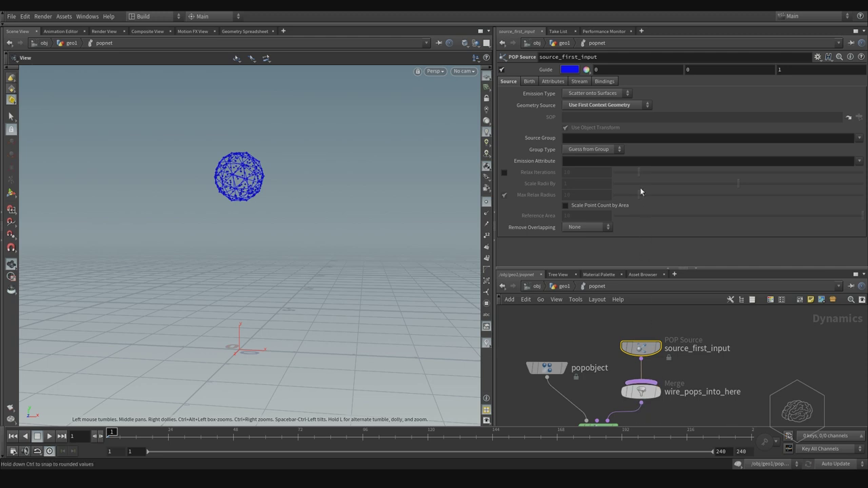
Set the POP source's Geometry Source to Use Parameter Values, with the SOP path ../../OUT_Source_Particles/
{"action": "left_click", "coordinate": [600, 105]}
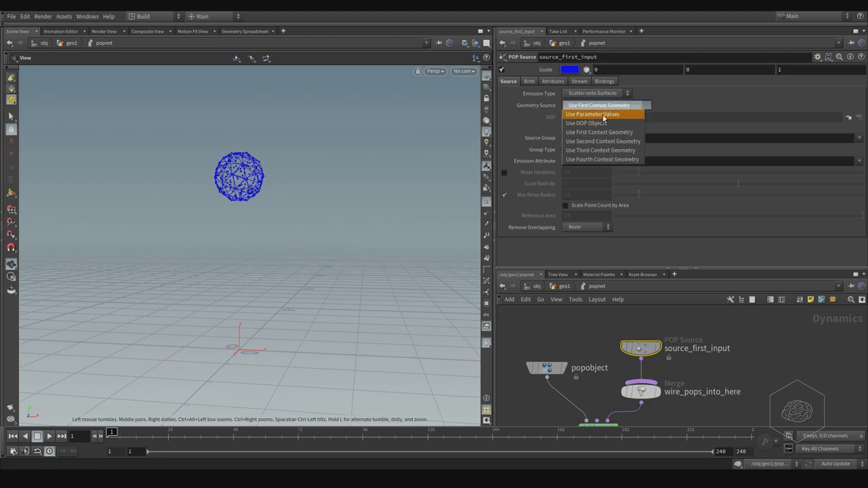
{"action": "left_click", "coordinate": [602, 115]}
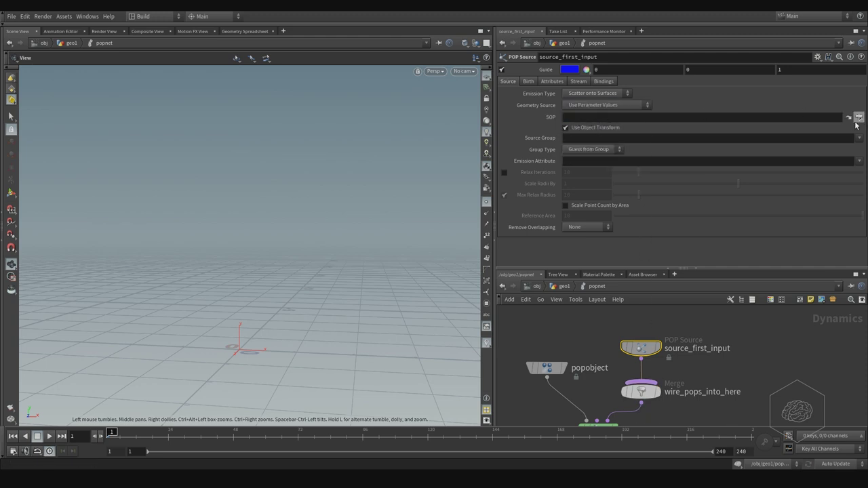
{"action": "left_click", "coordinate": [696, 118]}
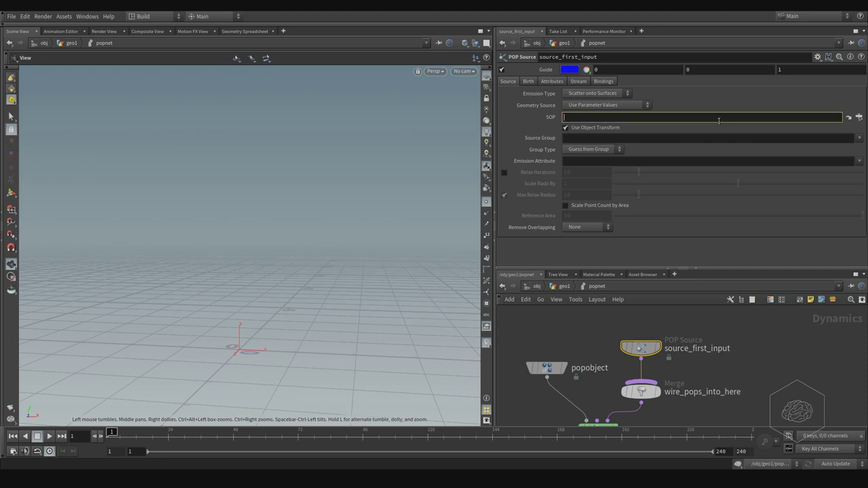
{"action": "key", "text": "BackSpace"}
{"action": "type", "text": "../../O"}
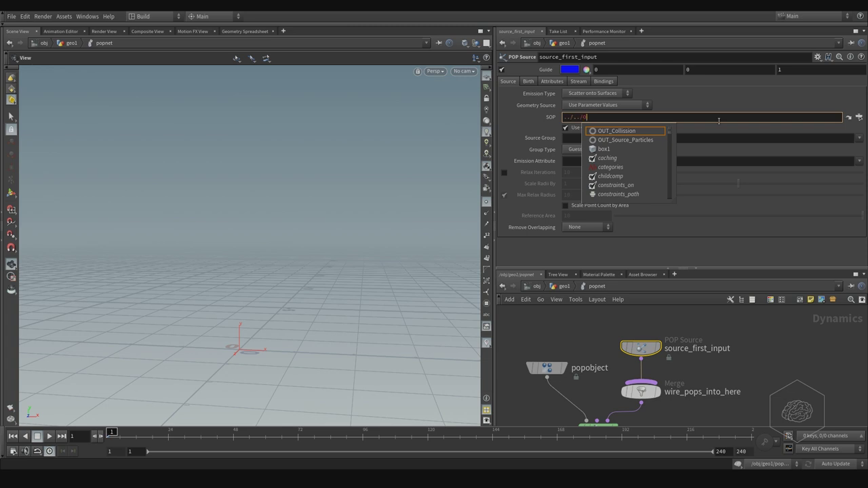
{"action": "type", "text": "UT"}
{"action": "key", "text": "Down"}
{"action": "key", "text": "Return"}
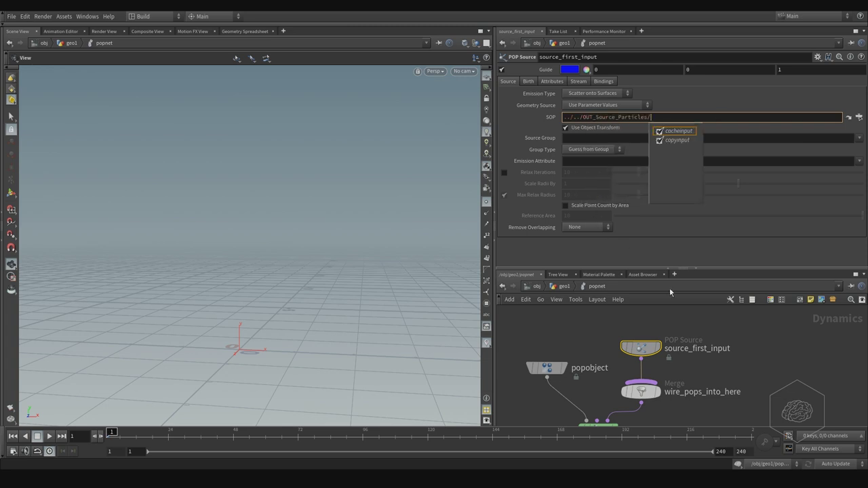
{"action": "key", "text": "Return"}
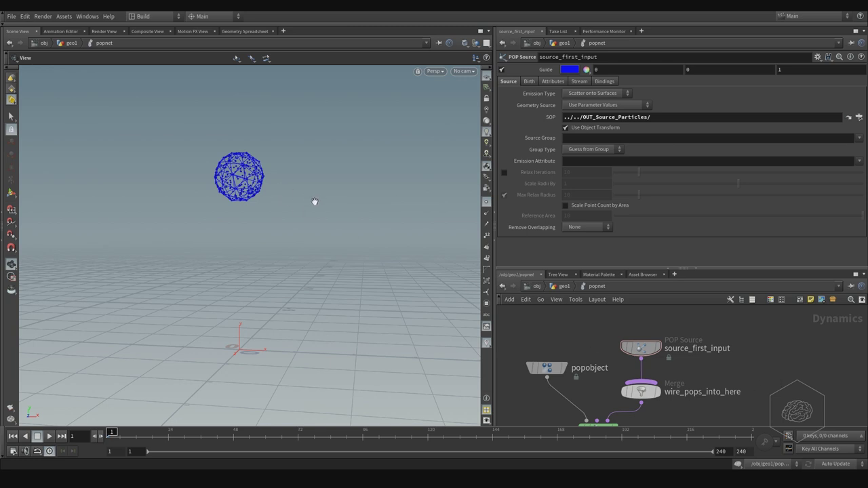
Toggle the POP source's guide off and on to compare the emitting sphere with the scattered particles up close
{"action": "left_click", "coordinate": [631, 352]}
{"action": "left_click", "coordinate": [503, 71]}
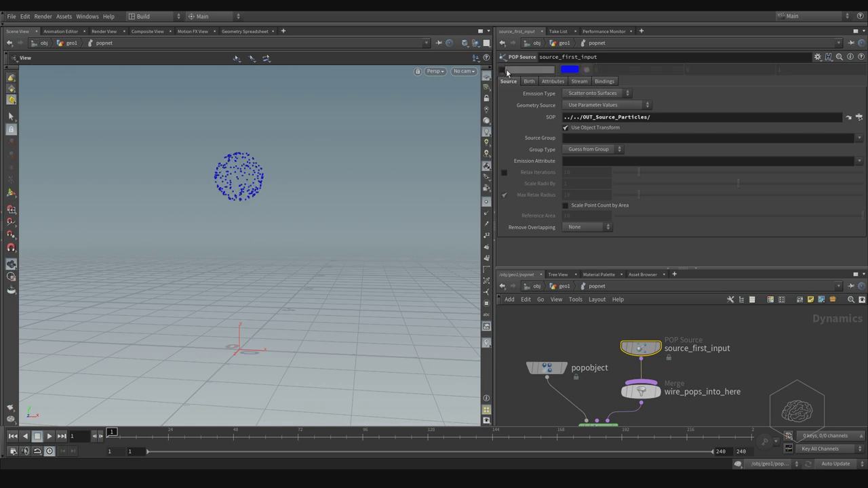
{"action": "left_click", "coordinate": [503, 71]}
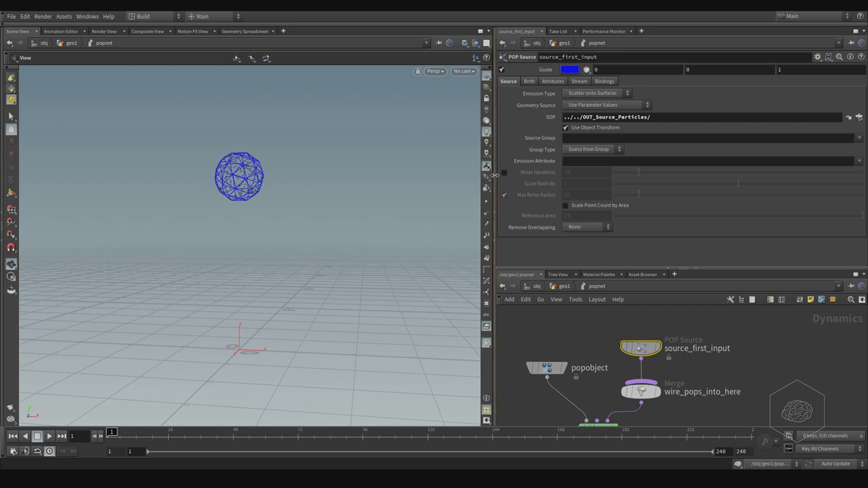
{"action": "left_click", "coordinate": [502, 71]}
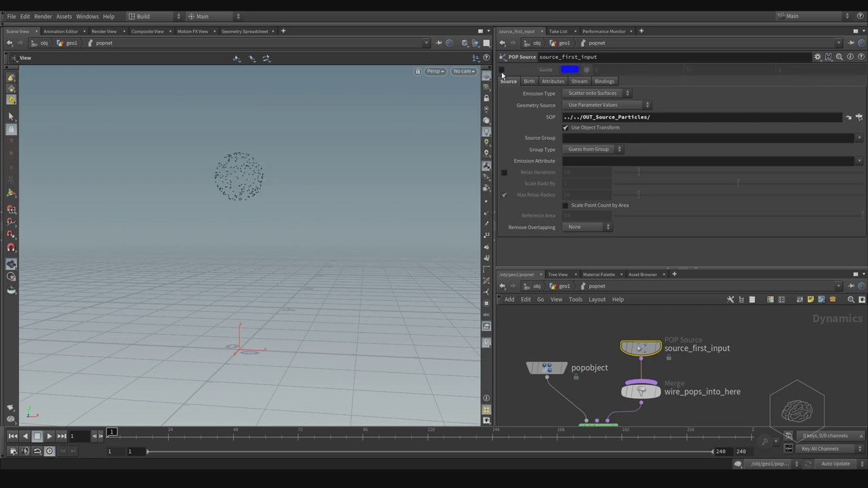
{"action": "left_click", "coordinate": [502, 72]}
{"action": "left_click", "coordinate": [501, 71]}
{"action": "left_click", "coordinate": [501, 71]}
{"action": "left_click_drag", "start_coordinate": [289, 194], "coordinate": [244, 204]}
{"action": "right_click_drag", "start_coordinate": [244, 204], "coordinate": [345, 183]}
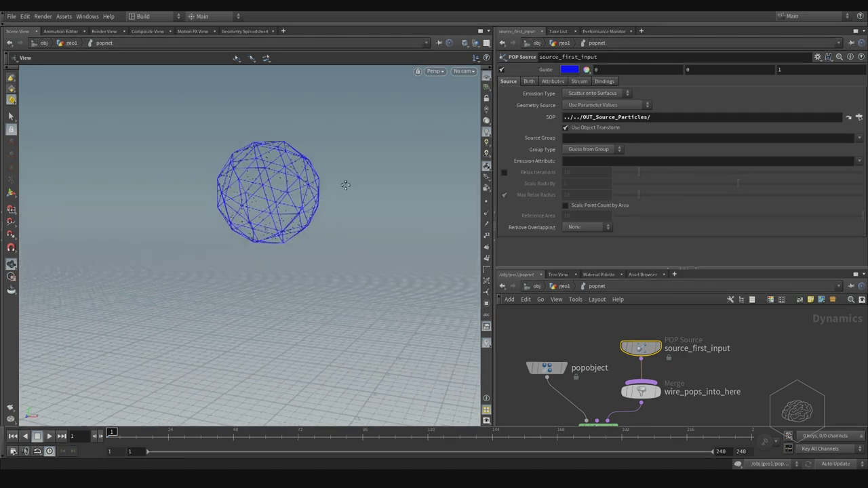
{"action": "middle_click_drag", "start_coordinate": [345, 184], "coordinate": [316, 190]}
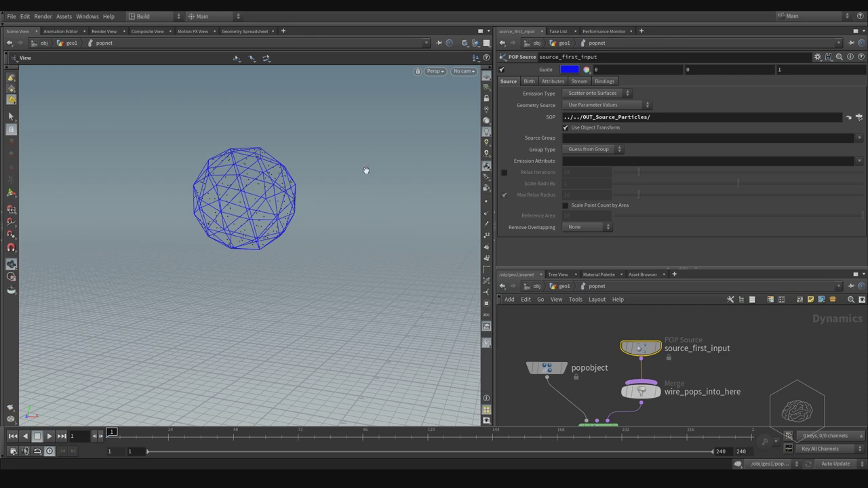
{"action": "scroll", "coordinate": [267, 179], "scroll_direction": "up", "scroll_amount": 3}
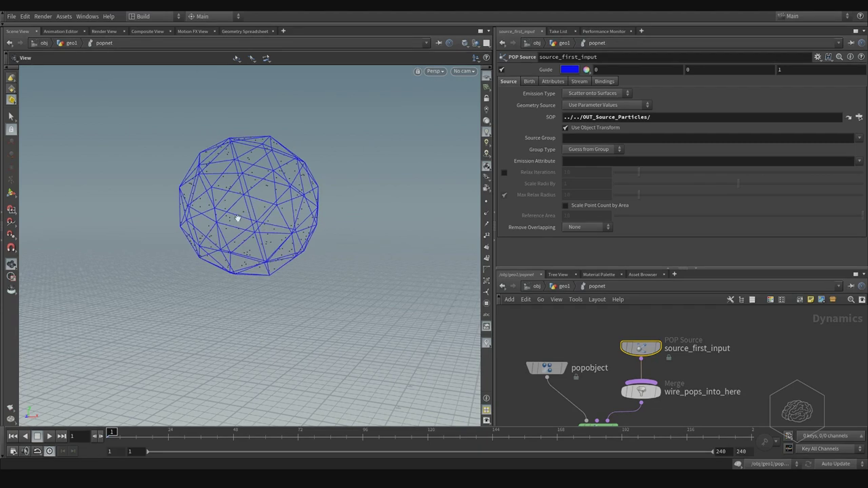
In the viewport display options, show particles as Pixels and move the dialog clear of the sphere
{"action": "key", "text": "d"}
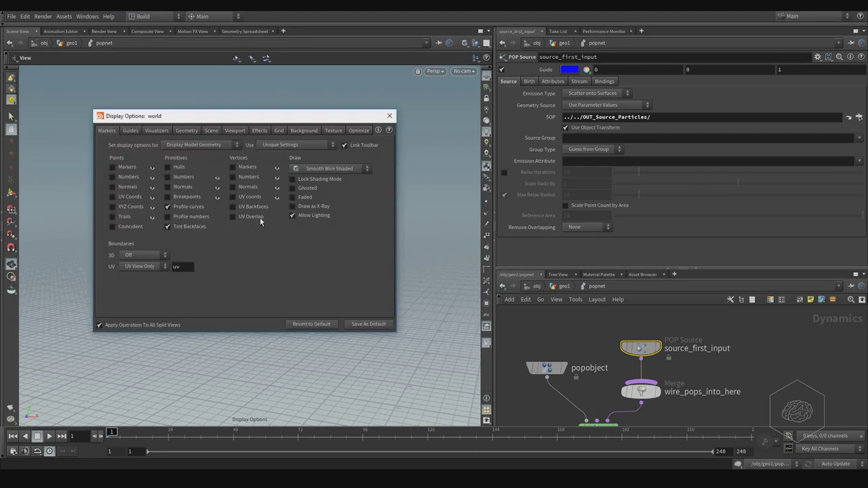
{"action": "left_click", "coordinate": [185, 130]}
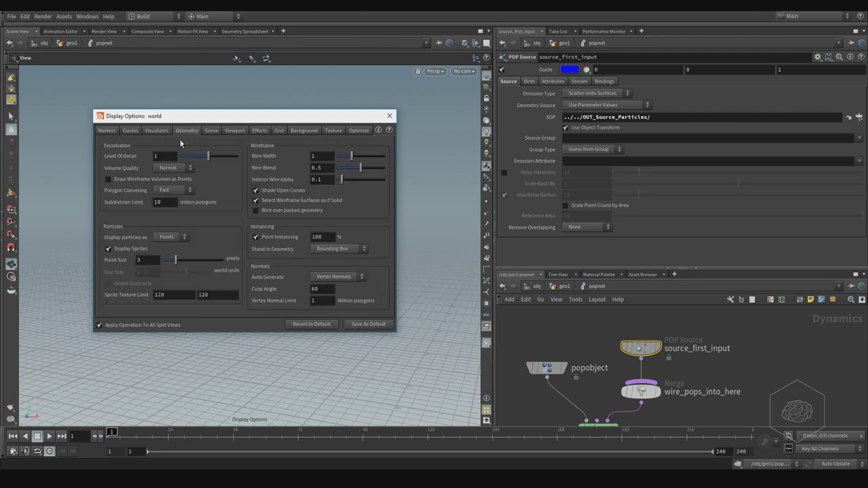
{"action": "left_click", "coordinate": [173, 237]}
{"action": "left_click", "coordinate": [167, 250]}
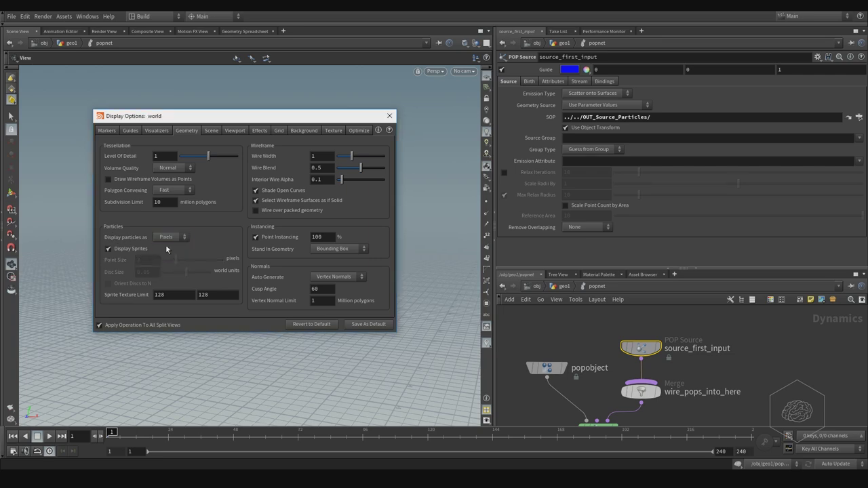
{"action": "left_click", "coordinate": [170, 237]}
{"action": "left_click", "coordinate": [206, 241]}
{"action": "left_click_drag", "start_coordinate": [218, 117], "coordinate": [485, 113]}
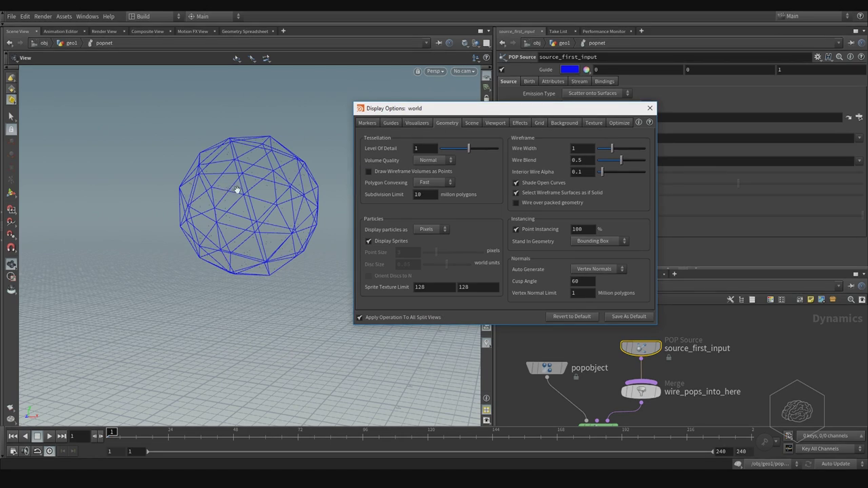
Set the viewport's background color scheme to Dark and return to the geometry display settings
{"action": "left_click", "coordinate": [564, 123]}
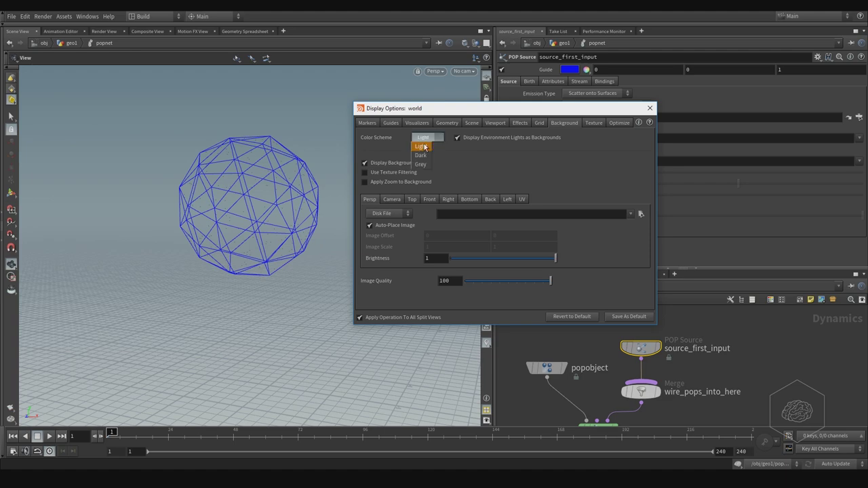
{"action": "left_click", "coordinate": [420, 155]}
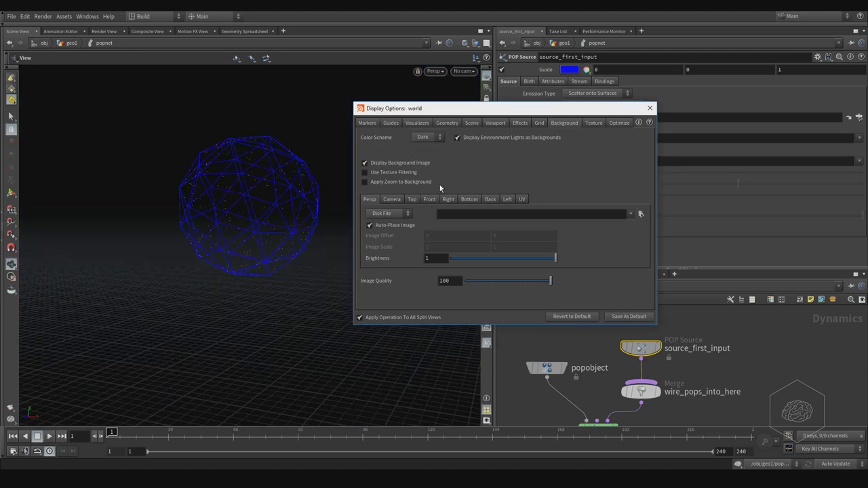
{"action": "left_click", "coordinate": [423, 124]}
{"action": "left_click", "coordinate": [446, 123]}
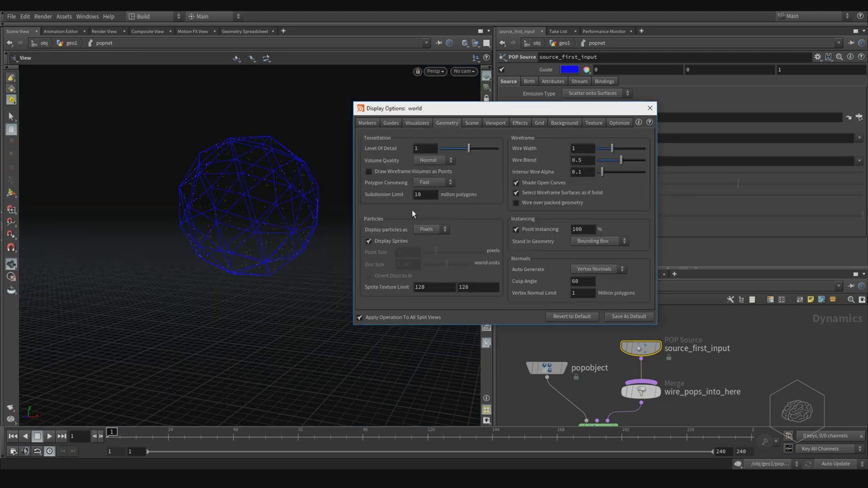
{"action": "left_click", "coordinate": [500, 124]}
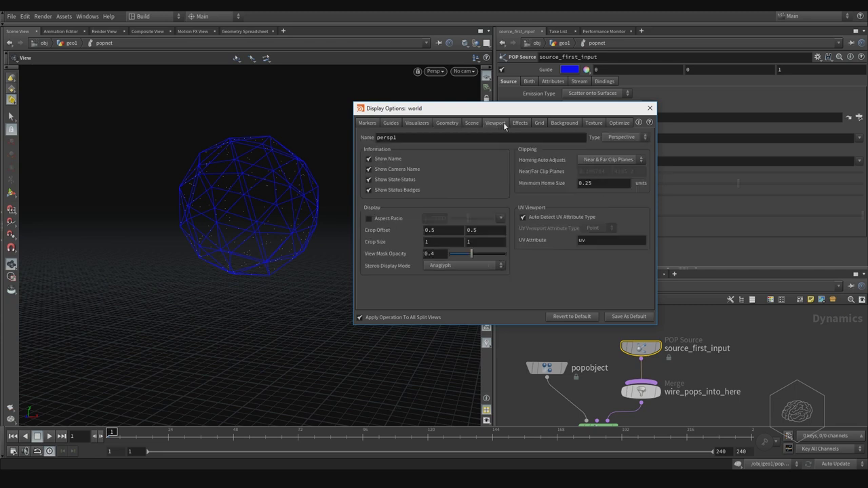
{"action": "left_click", "coordinate": [446, 124]}
Try displaying the particles as Lines and as Discs
{"action": "left_click", "coordinate": [429, 230]}
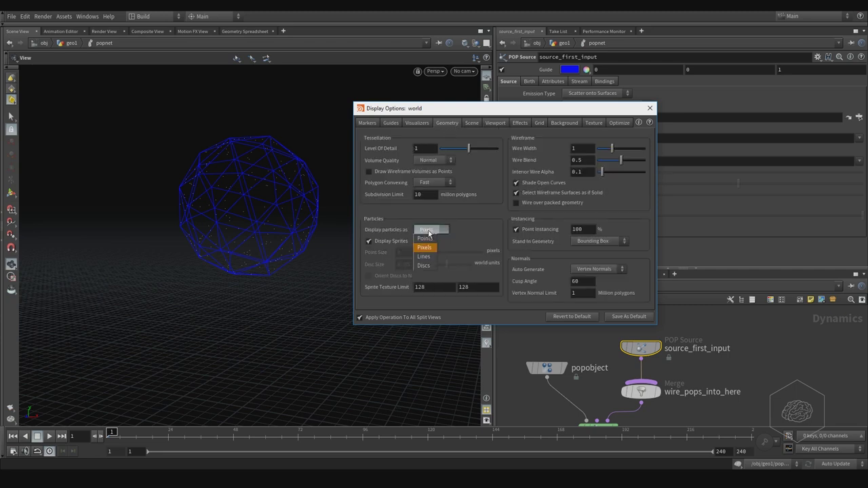
{"action": "left_click", "coordinate": [429, 258]}
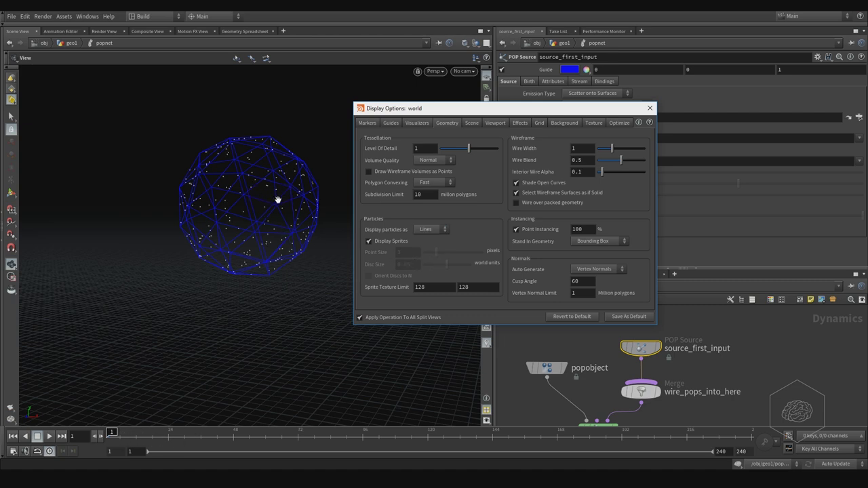
{"action": "left_click", "coordinate": [427, 229]}
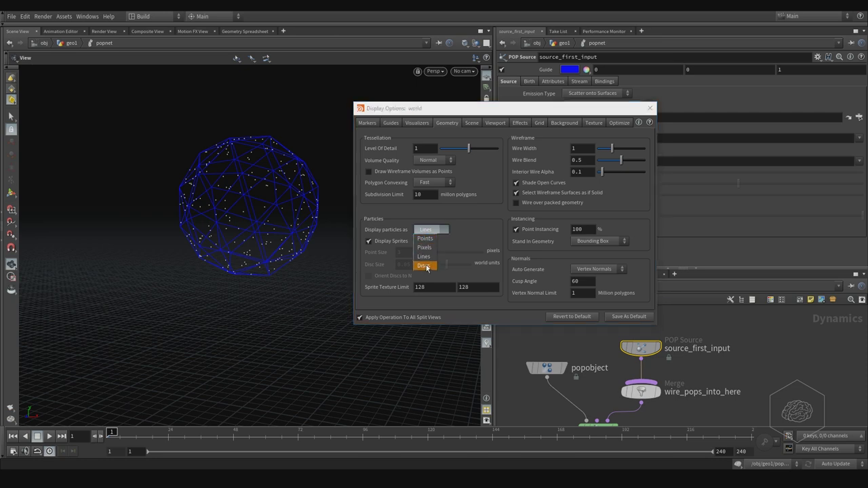
{"action": "left_click", "coordinate": [427, 265]}
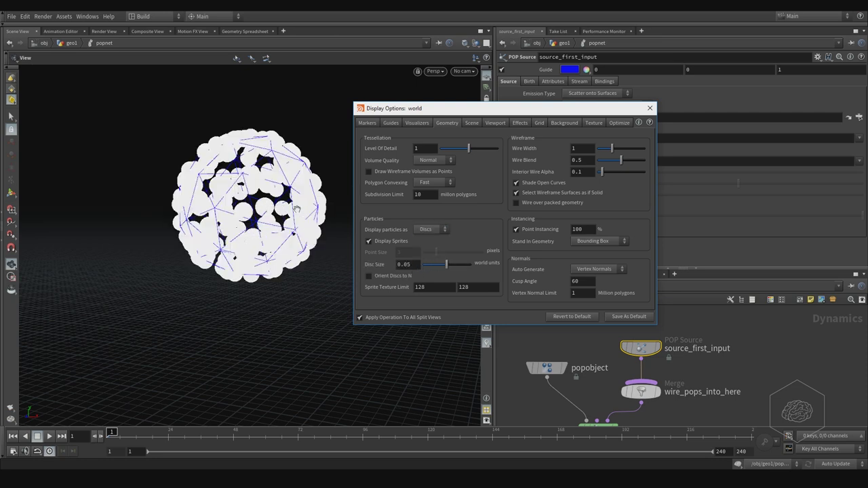
Display the particles as Points with a point size of 10 and inspect them on the sphere
{"action": "left_click", "coordinate": [432, 230]}
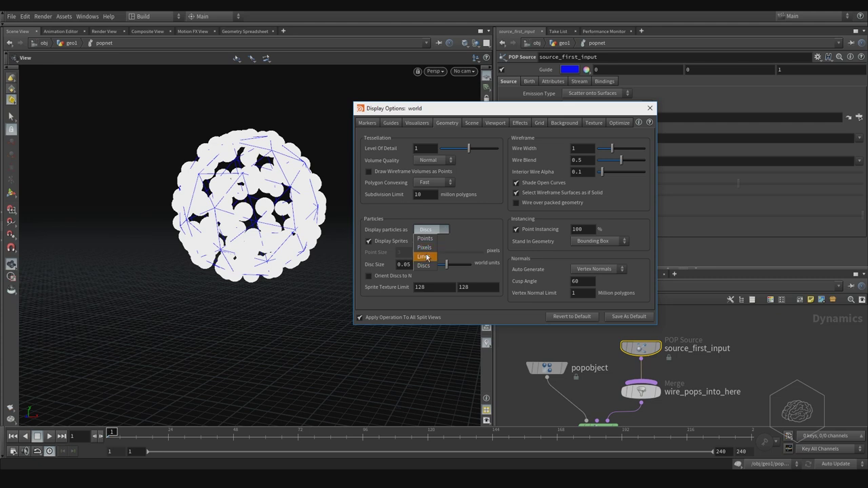
{"action": "left_click", "coordinate": [425, 238]}
{"action": "left_click_drag", "start_coordinate": [437, 253], "coordinate": [496, 256]}
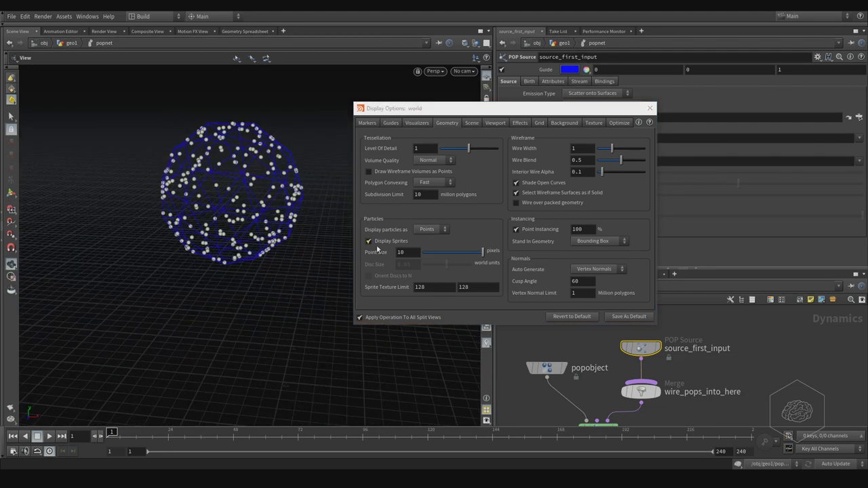
{"action": "scroll", "coordinate": [267, 251], "scroll_direction": "up", "scroll_amount": 5}
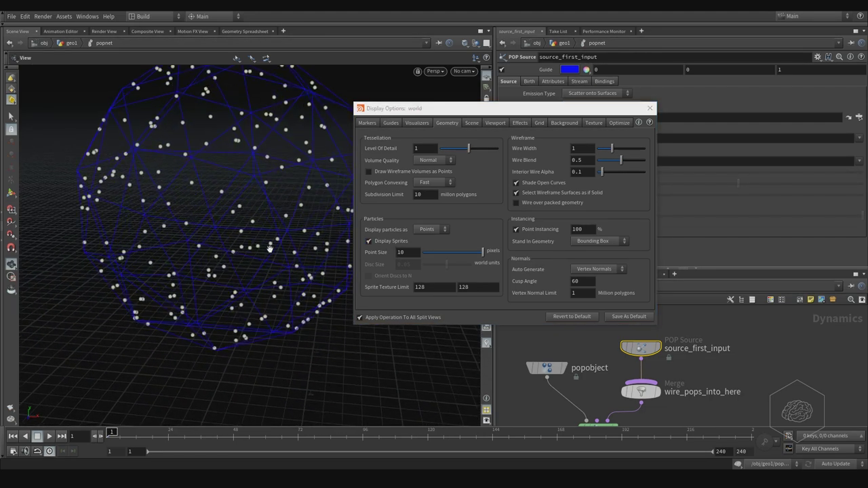
{"action": "mouse_move", "coordinate": [248, 235]}
{"action": "left_mouse_down"}
{"action": "mouse_move", "coordinate": [267, 215]}
{"action": "mouse_move", "coordinate": [260, 232]}
{"action": "left_mouse_up"}
{"action": "scroll", "coordinate": [266, 215], "scroll_direction": "down", "scroll_amount": 3}
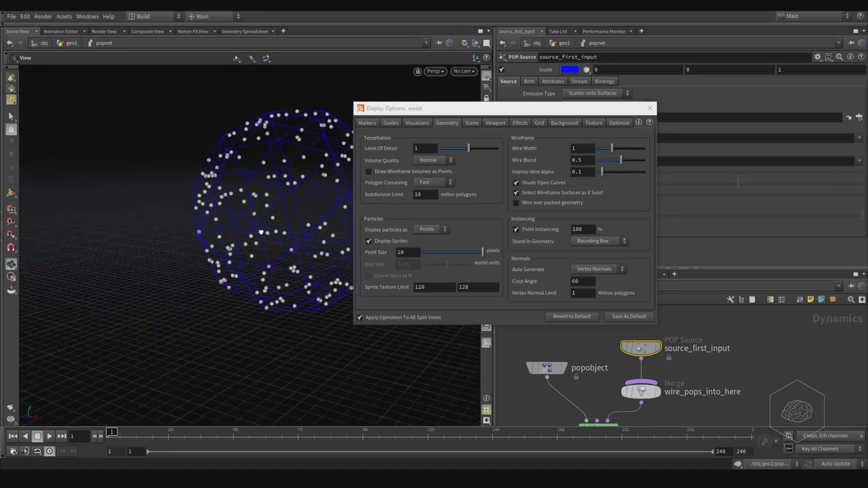
Set the particles' point size to 3 pixels and check the sphere in the viewport
{"action": "left_click", "coordinate": [445, 230]}
{"action": "type", "text": "3"}
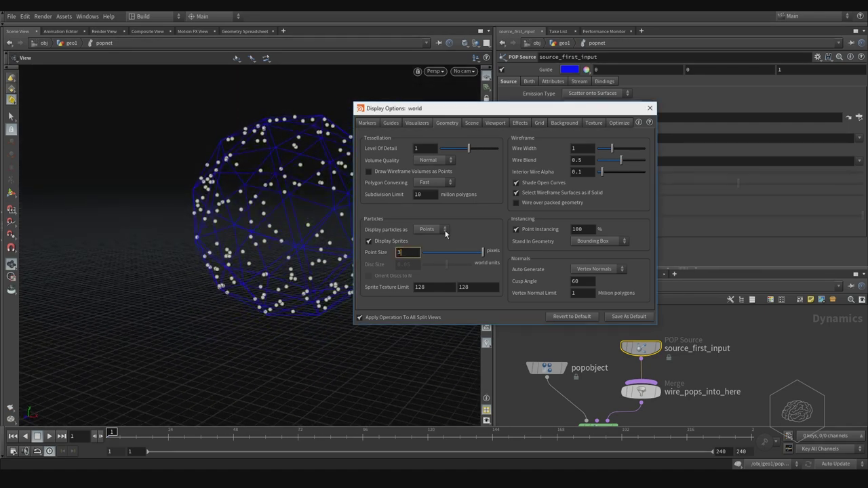
{"action": "key", "text": "Return"}
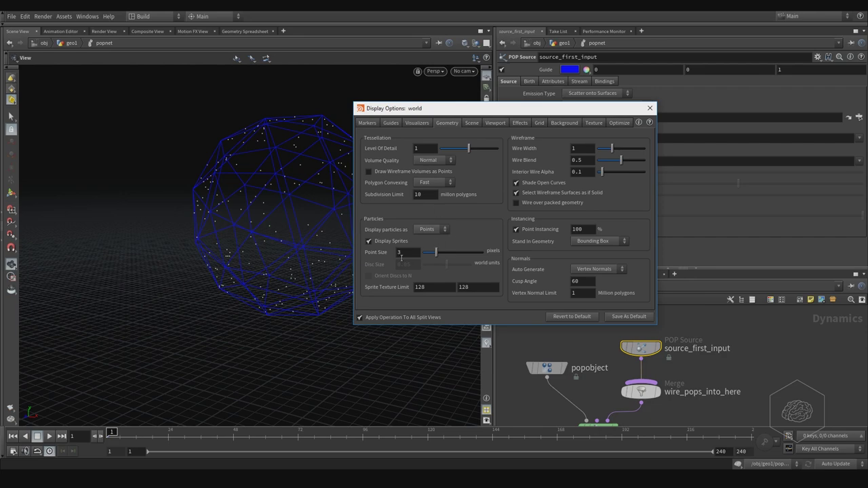
{"action": "left_click_drag", "start_coordinate": [291, 205], "coordinate": [221, 207]}
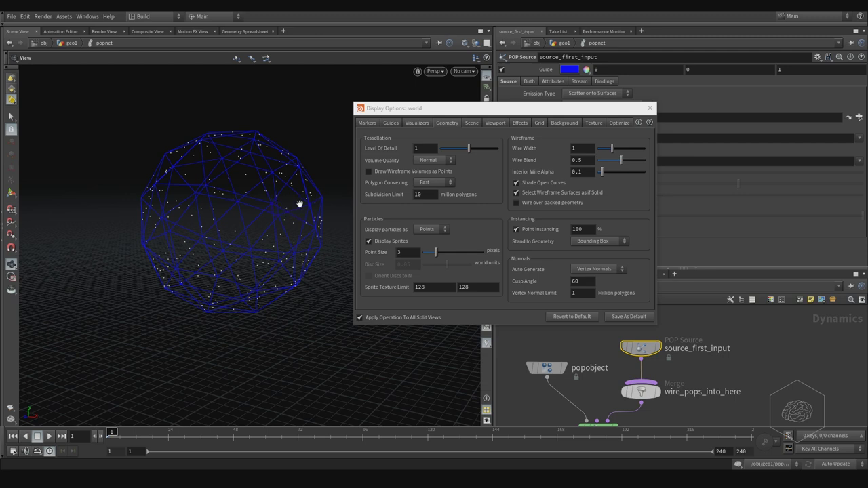
Try displaying the particles as Pixels, switch them back to Points, and check them on the sphere
{"action": "left_click", "coordinate": [436, 229]}
{"action": "left_click", "coordinate": [427, 248]}
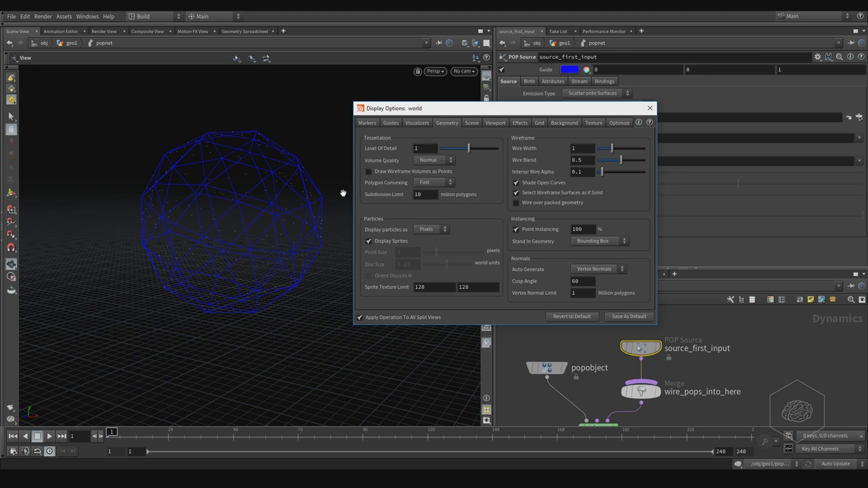
{"action": "left_click", "coordinate": [439, 231]}
{"action": "left_click", "coordinate": [421, 240]}
{"action": "left_click_drag", "start_coordinate": [246, 246], "coordinate": [283, 236], "text": "alt"}
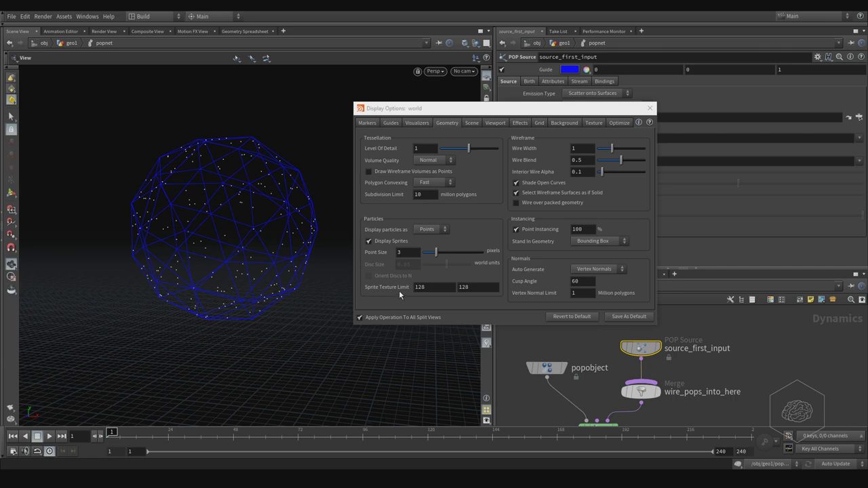
Examine the two Sprite Texture Limit values in the particle display settings
{"action": "left_click", "coordinate": [420, 287]}
{"action": "left_click", "coordinate": [419, 288]}
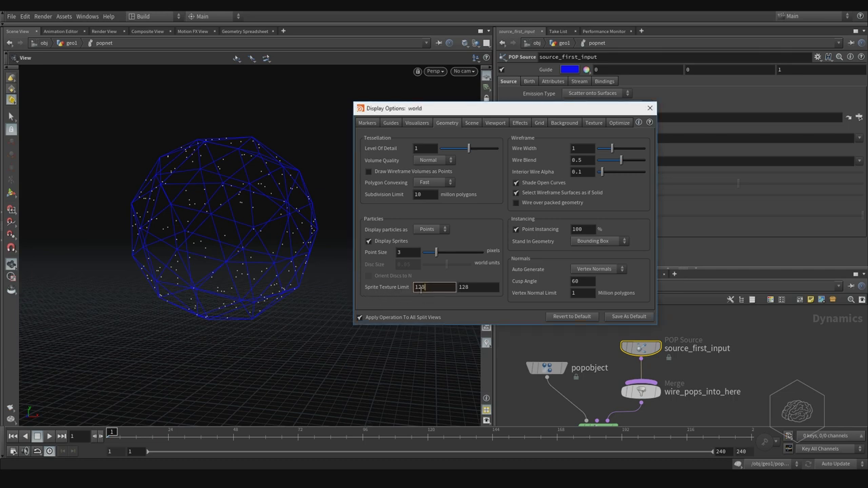
{"action": "left_click", "coordinate": [479, 287]}
{"action": "left_click", "coordinate": [419, 287]}
{"action": "left_click", "coordinate": [435, 288]}
{"action": "left_click", "coordinate": [477, 288]}
{"action": "left_click", "coordinate": [439, 288]}
{"action": "left_click", "coordinate": [478, 288]}
{"action": "left_click", "coordinate": [424, 289]}
{"action": "left_click", "coordinate": [434, 291]}
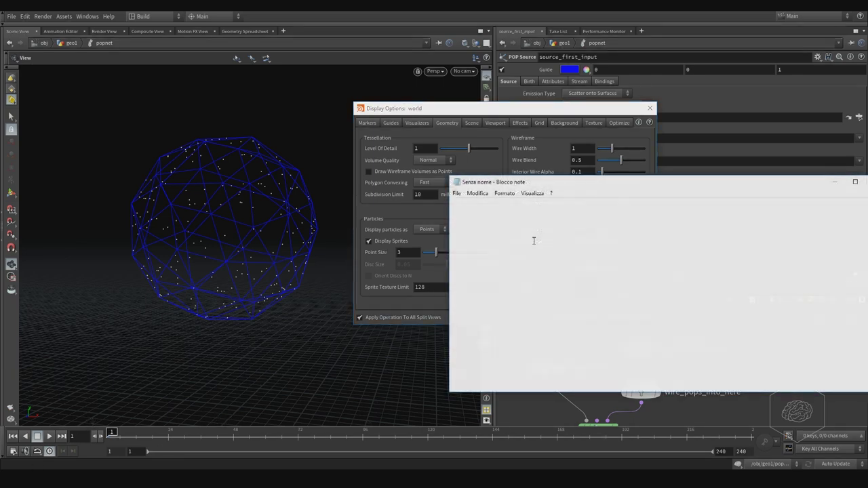
Switch to Notepad and list the sizes 64 mb, 128 mb, 512 mb, 1024 mb = 1 Gb and 2048 mb = 2 Gb
{"action": "type", "text": "64 "}
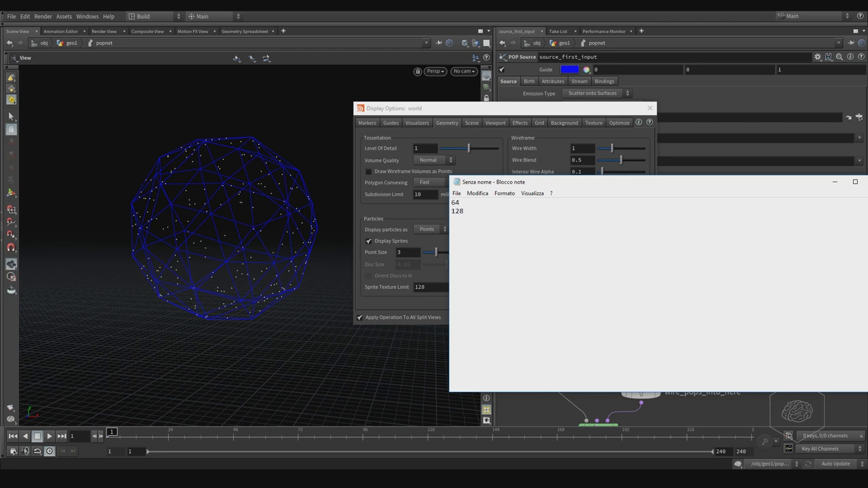
{"action": "type", "text": "12"}
{"action": "double_click", "coordinate": [463, 235]}
{"action": "left_click", "coordinate": [465, 238]}
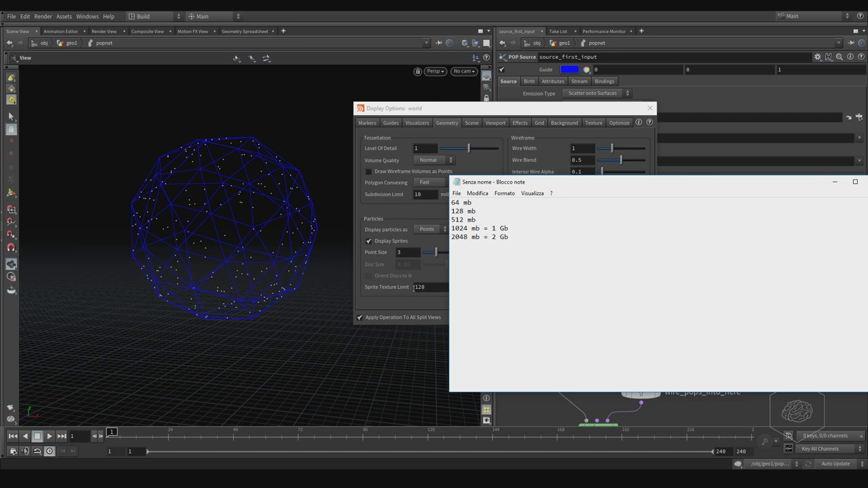
Close the untitled note and return to Houdini's display options
{"action": "left_click_drag", "start_coordinate": [622, 183], "coordinate": [549, 197]}
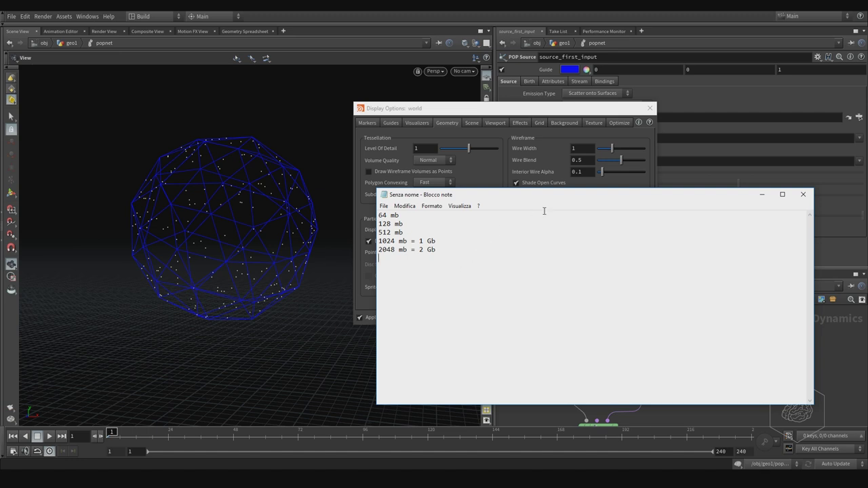
{"action": "left_click", "coordinate": [801, 196]}
{"action": "left_click", "coordinate": [453, 238]}
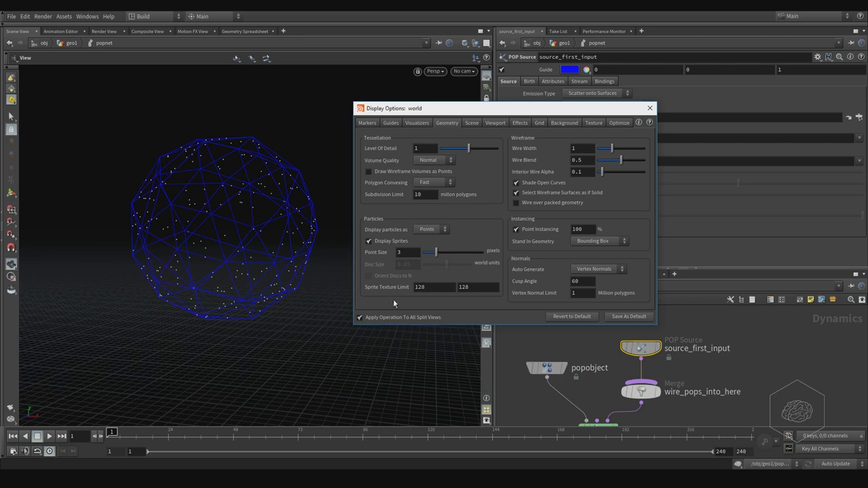
Close the world display options and inspect the particles on the source sphere
{"action": "left_click_drag", "start_coordinate": [292, 256], "coordinate": [311, 268]}
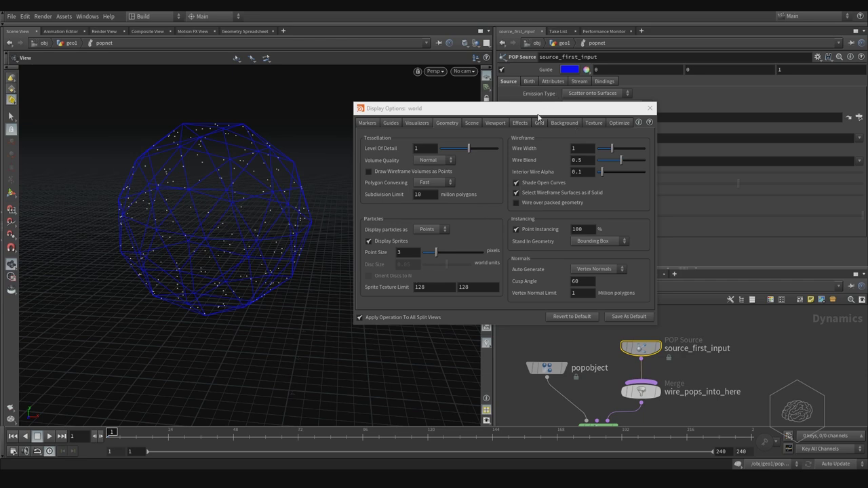
{"action": "left_click_drag", "start_coordinate": [554, 109], "coordinate": [532, 112]}
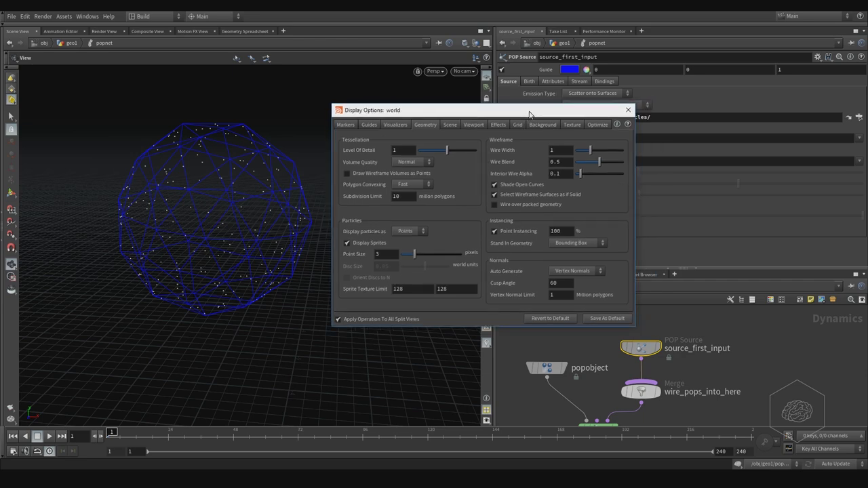
{"action": "left_click", "coordinate": [627, 110]}
{"action": "left_click_drag", "start_coordinate": [362, 291], "coordinate": [350, 221]}
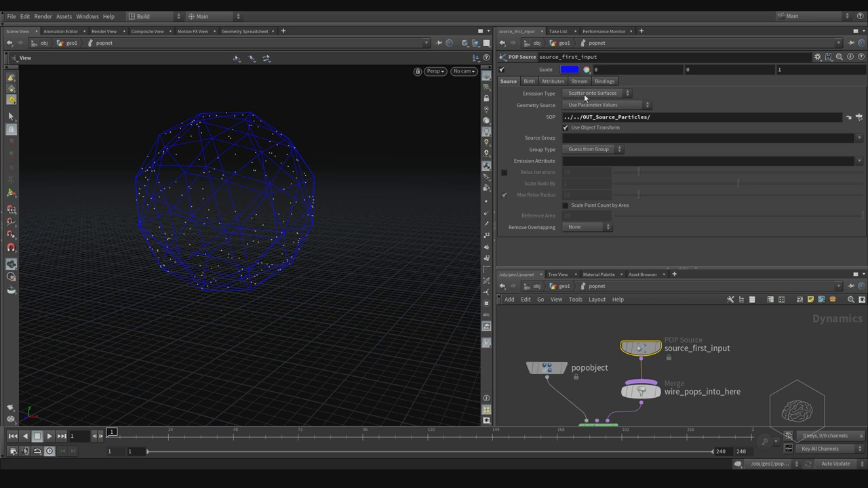
Scrub the simulation to frame 72 to watch the scattered particles accumulate, and return to frame 1
{"action": "left_click", "coordinate": [112, 433]}
{"action": "left_click_drag", "start_coordinate": [112, 433], "coordinate": [155, 432]}
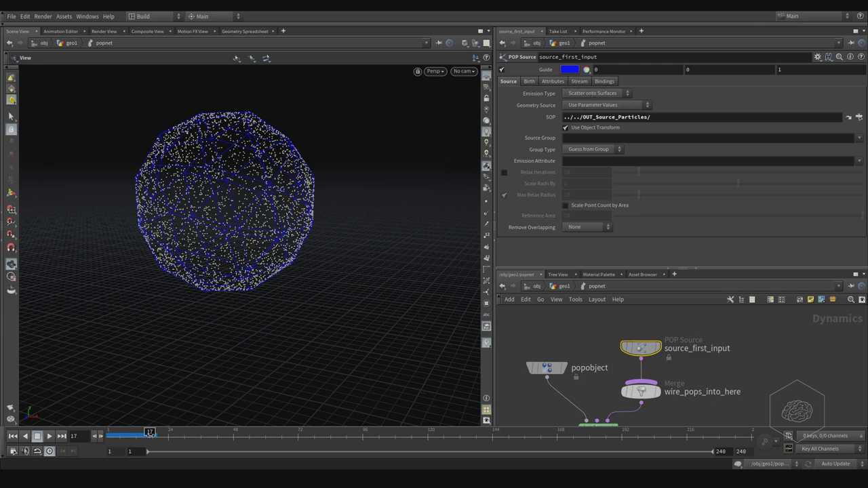
{"action": "key", "text": "ctrl+Up"}
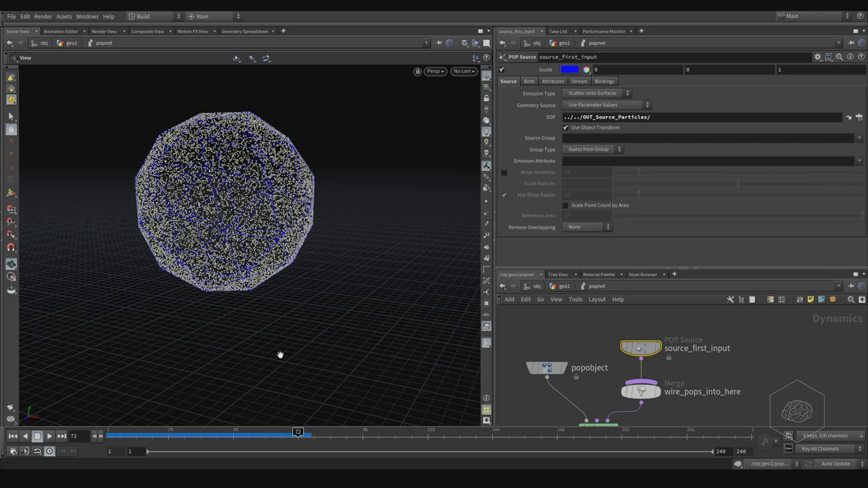
{"action": "key", "text": "ctrl+Up"}
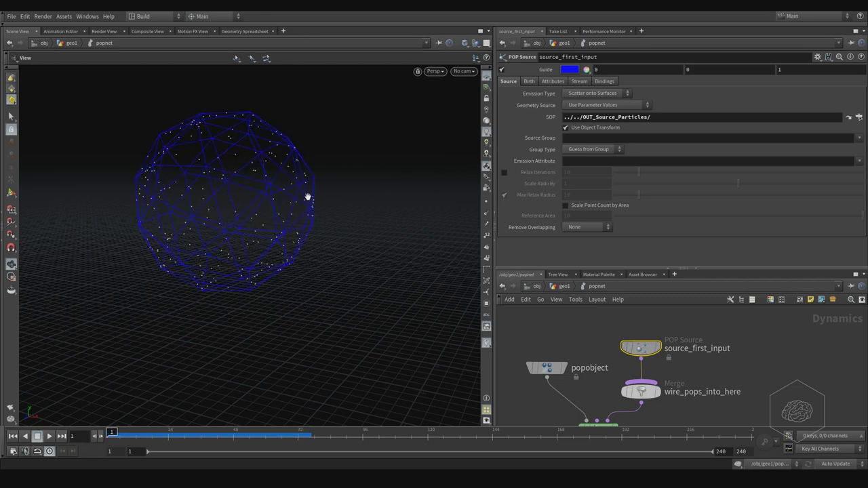
Set the POP source's emission type to All Points and inspect the particles on the sphere
{"action": "left_click", "coordinate": [605, 94]}
{"action": "left_click", "coordinate": [601, 96]}
{"action": "left_click", "coordinate": [602, 95]}
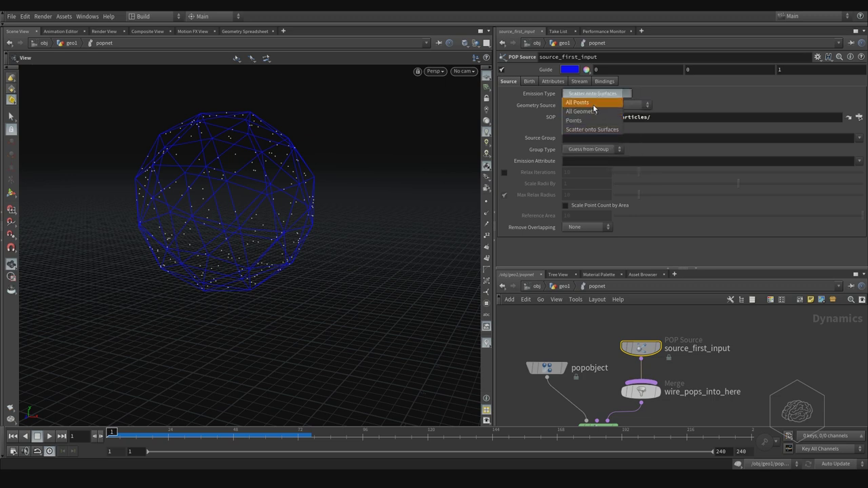
{"action": "left_click", "coordinate": [594, 104]}
{"action": "left_click_drag", "start_coordinate": [176, 170], "coordinate": [257, 151]}
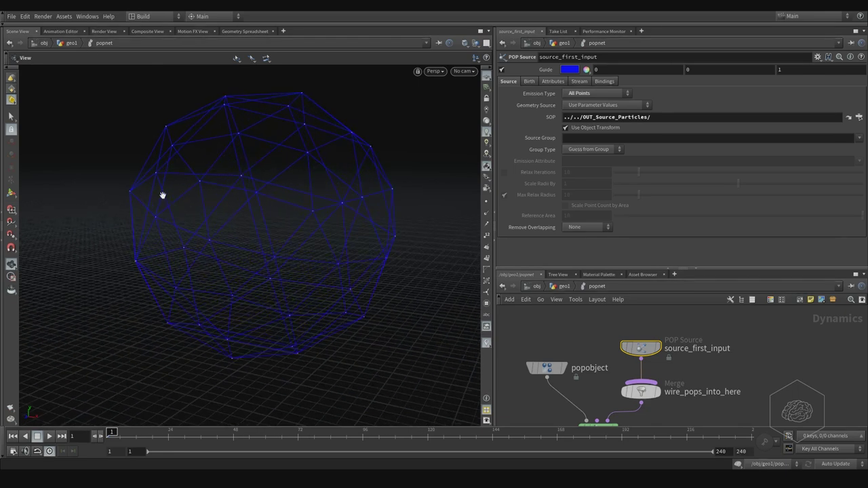
Scrub to frame 29, turn on point numbers in the viewport, and return to frame 1
{"action": "left_click_drag", "start_coordinate": [110, 433], "coordinate": [182, 434]}
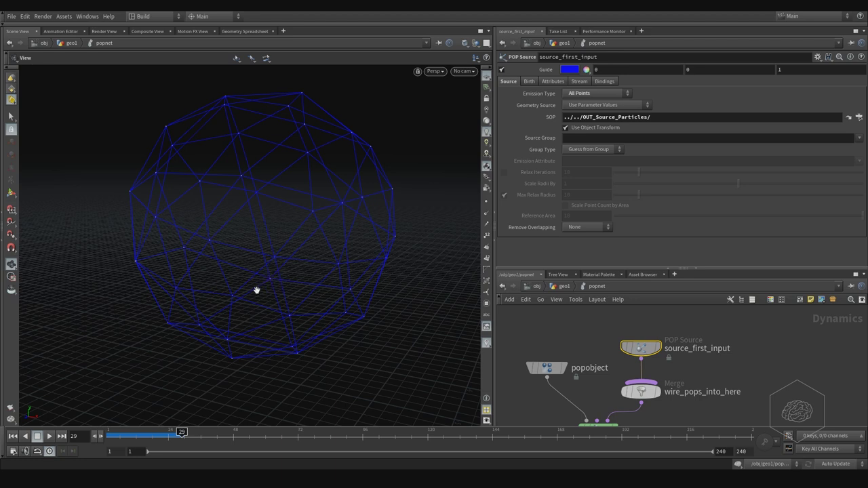
{"action": "left_click", "coordinate": [486, 237]}
{"action": "left_click", "coordinate": [144, 433]}
{"action": "left_click_drag", "start_coordinate": [144, 433], "coordinate": [110, 432]}
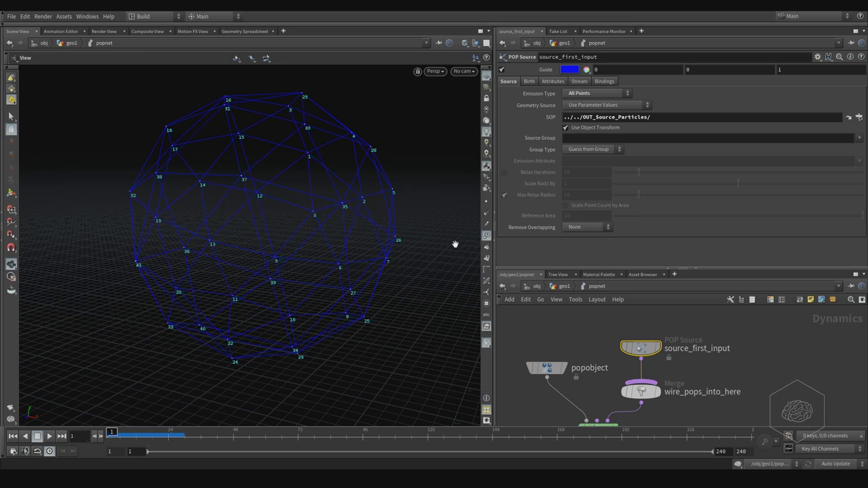
Set the POP source's emission type to All Geometry and scrub through the opening frames
{"action": "left_click", "coordinate": [124, 432]}
{"action": "mouse_move", "coordinate": [124, 432]}
{"action": "left_mouse_down"}
{"action": "mouse_move", "coordinate": [295, 405]}
{"action": "mouse_move", "coordinate": [201, 410]}
{"action": "mouse_move", "coordinate": [101, 393]}
{"action": "left_mouse_up"}
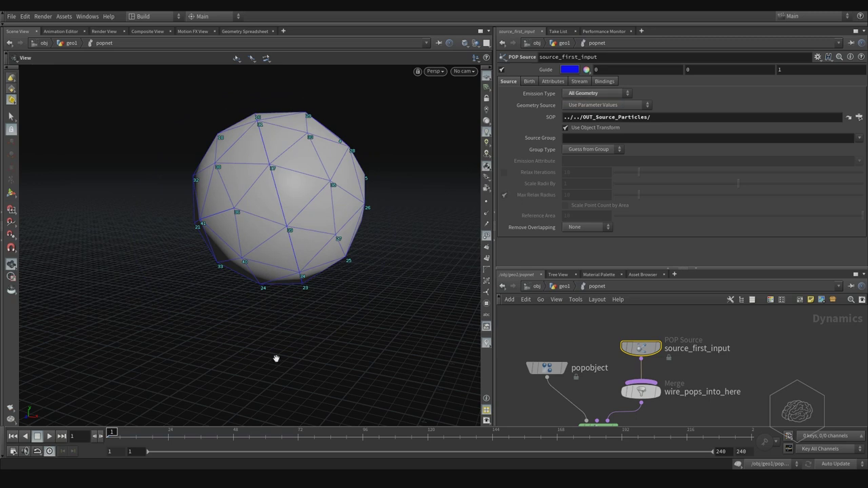
{"action": "mouse_move", "coordinate": [111, 432]}
{"action": "left_mouse_down"}
{"action": "mouse_move", "coordinate": [134, 431]}
{"action": "mouse_move", "coordinate": [98, 432]}
{"action": "left_mouse_up"}
Examine the Source Group field and the Group Type options, leaving Guess from Group selected
{"action": "left_click", "coordinate": [583, 139]}
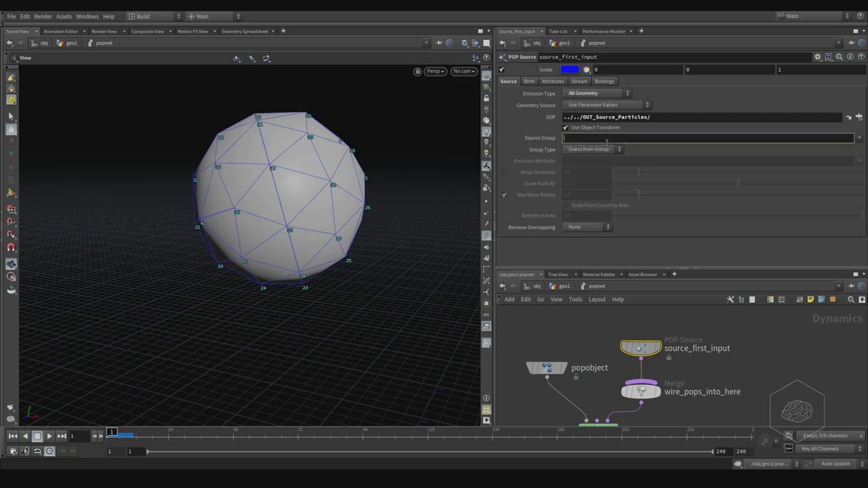
{"action": "left_click", "coordinate": [615, 151]}
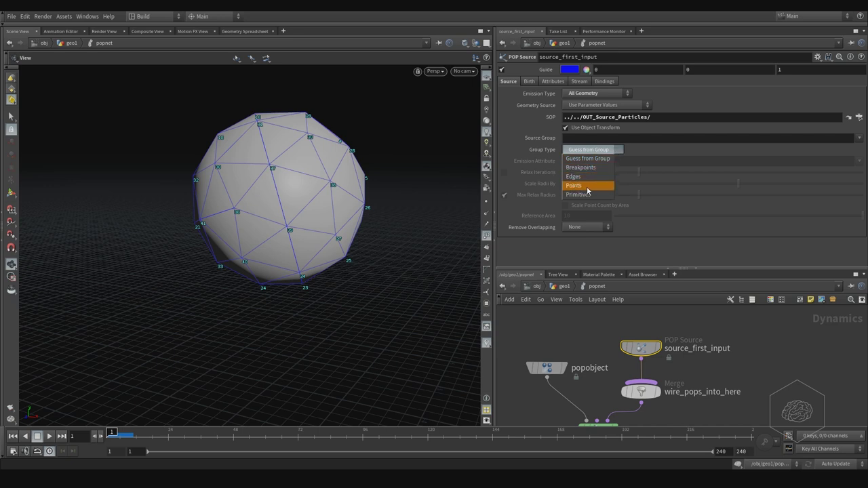
{"action": "left_click", "coordinate": [652, 157]}
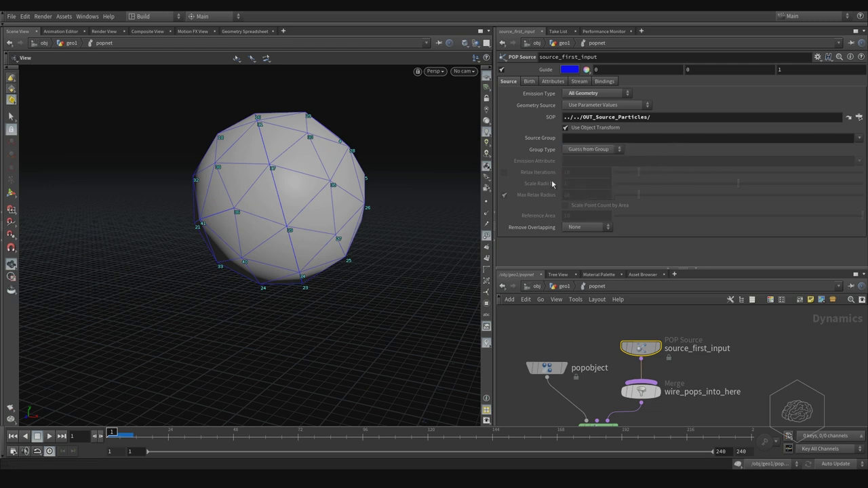
{"action": "left_click", "coordinate": [616, 154]}
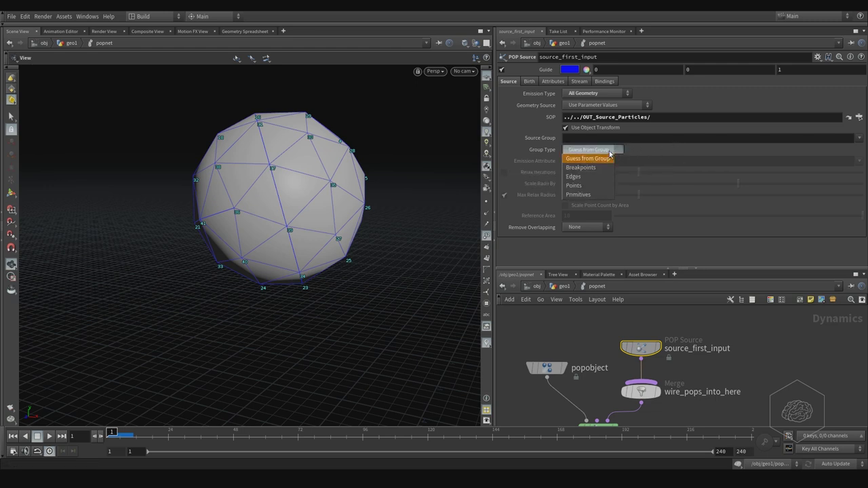
{"action": "left_click", "coordinate": [724, 151]}
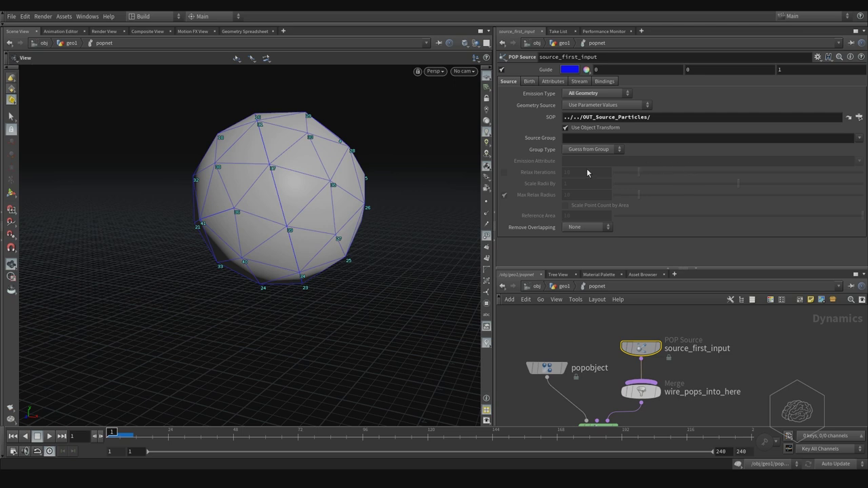
Set the emission type back to Scatter onto Surfaces and check the Emission Attribute field
{"action": "left_click", "coordinate": [600, 94]}
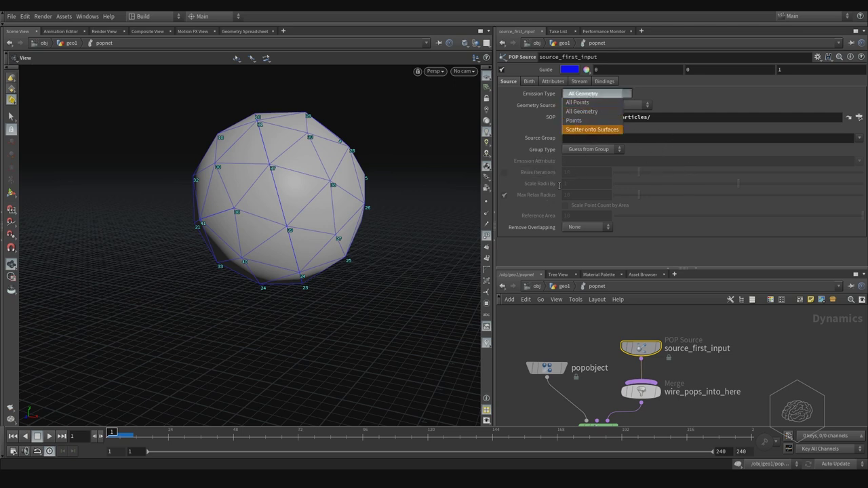
{"action": "left_click", "coordinate": [588, 130]}
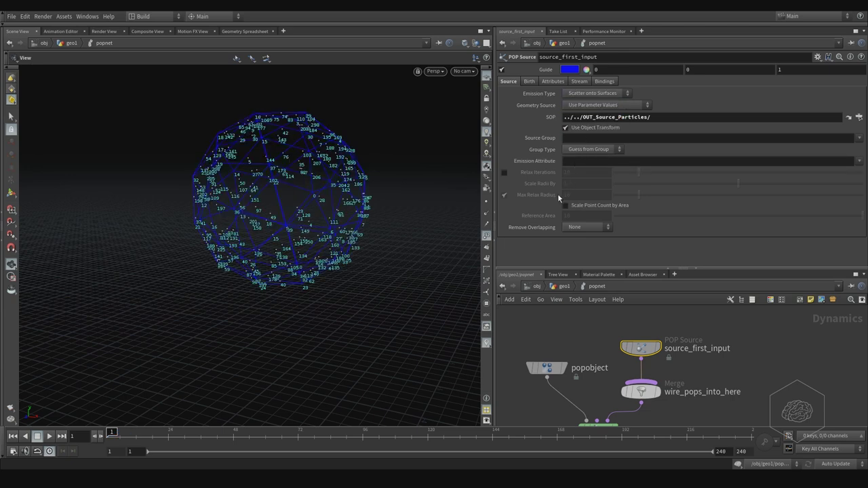
{"action": "left_click", "coordinate": [586, 163]}
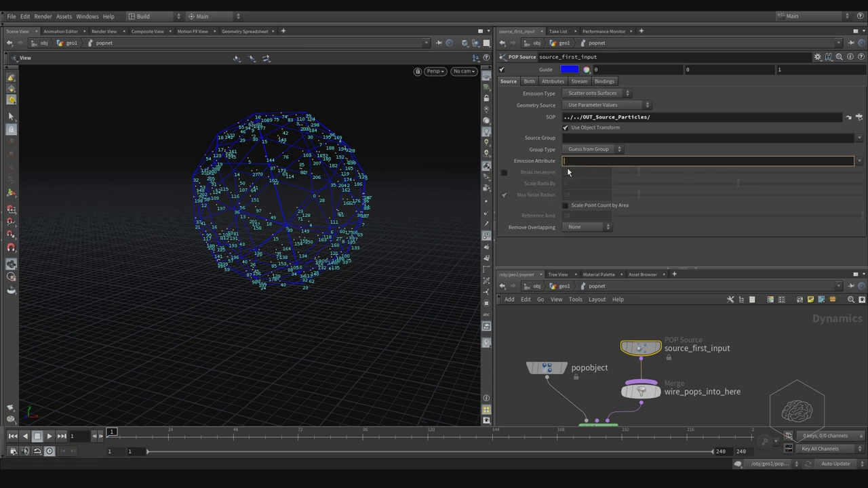
Enable Relax Iterations and set it to 61, with Scale Radii By at 0.604 and Max Relax Radius at 10.7
{"action": "left_click", "coordinate": [504, 172]}
{"action": "left_click_drag", "start_coordinate": [639, 174], "coordinate": [678, 176]}
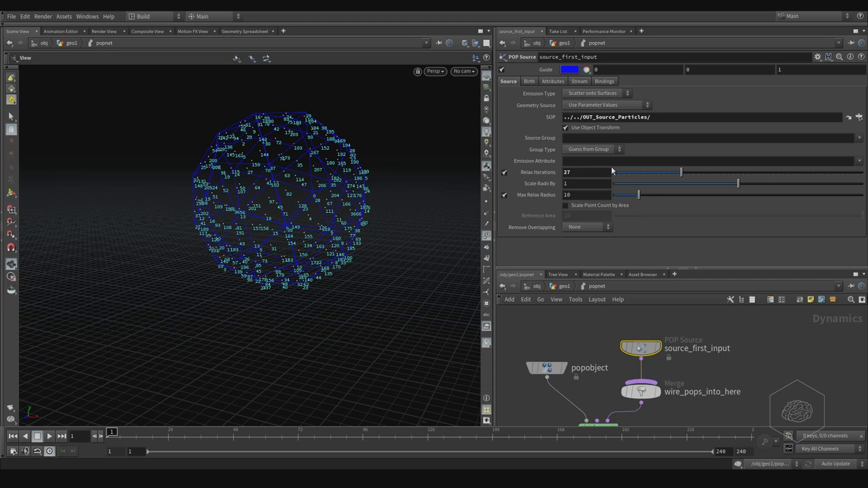
{"action": "left_click_drag", "start_coordinate": [679, 172], "coordinate": [786, 178]}
{"action": "left_click_drag", "start_coordinate": [733, 183], "coordinate": [647, 203]}
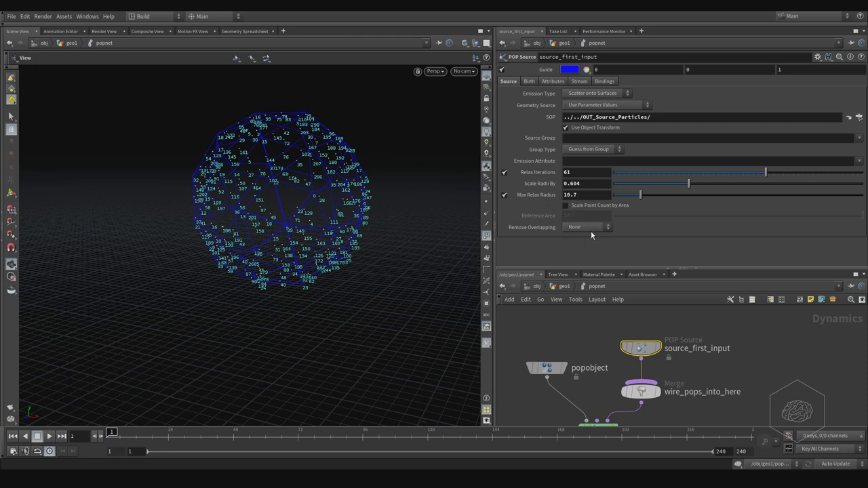
Compare the scatter with and without relaxation, check Remove Overlapping, and leave Relax Iterations disabled
{"action": "left_click", "coordinate": [504, 172]}
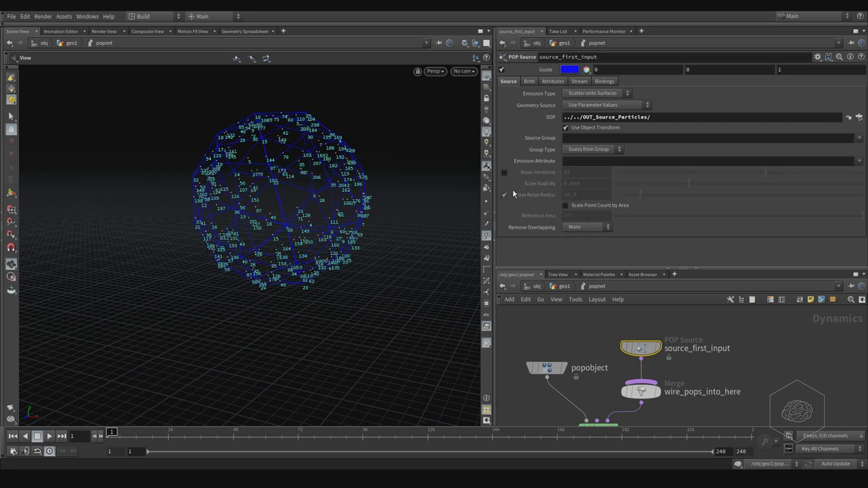
{"action": "left_click", "coordinate": [503, 172]}
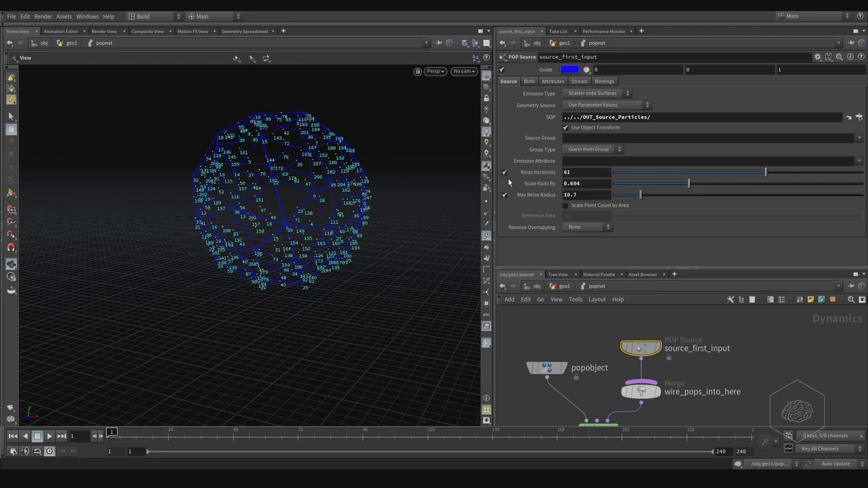
{"action": "left_click", "coordinate": [586, 228]}
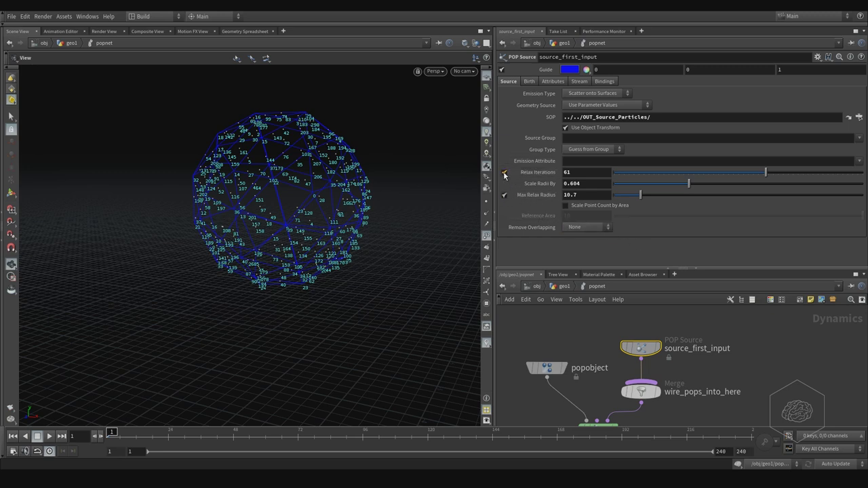
{"action": "left_click", "coordinate": [503, 172]}
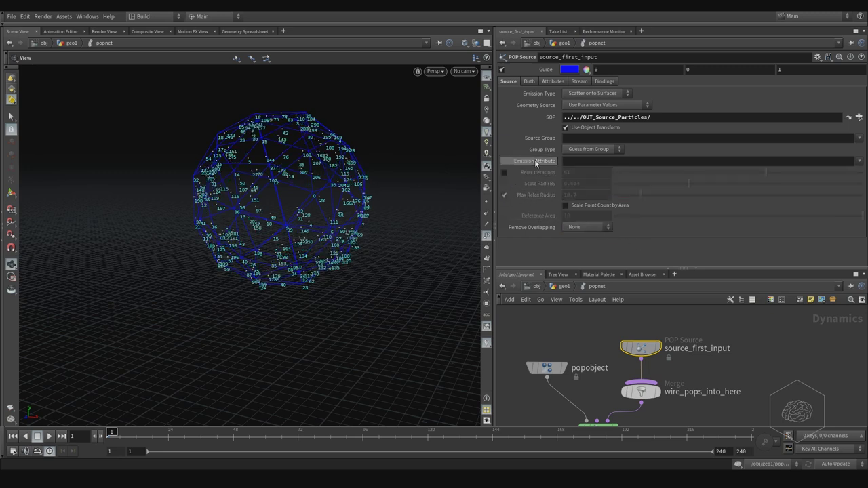
Open the POP source's birth settings and set Impulse Activation to 5.89
{"action": "left_click", "coordinate": [531, 82]}
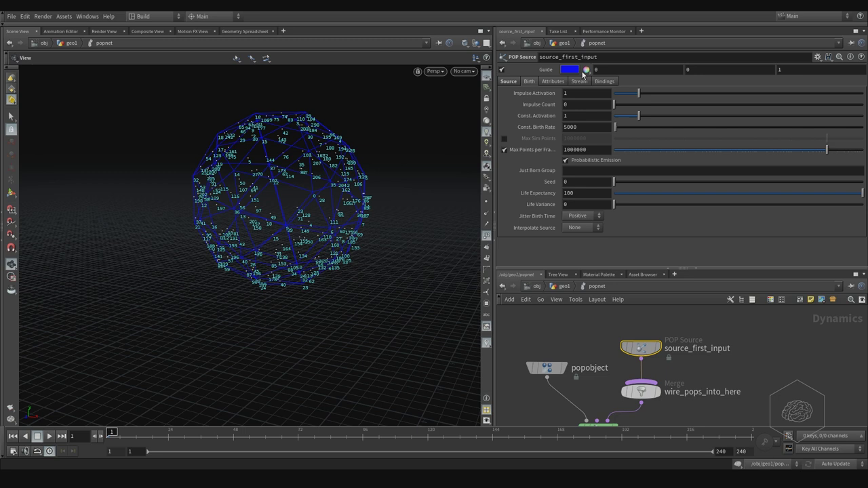
{"action": "left_click", "coordinate": [603, 117]}
{"action": "left_click", "coordinate": [576, 94]}
{"action": "left_click_drag", "start_coordinate": [638, 94], "coordinate": [760, 94]}
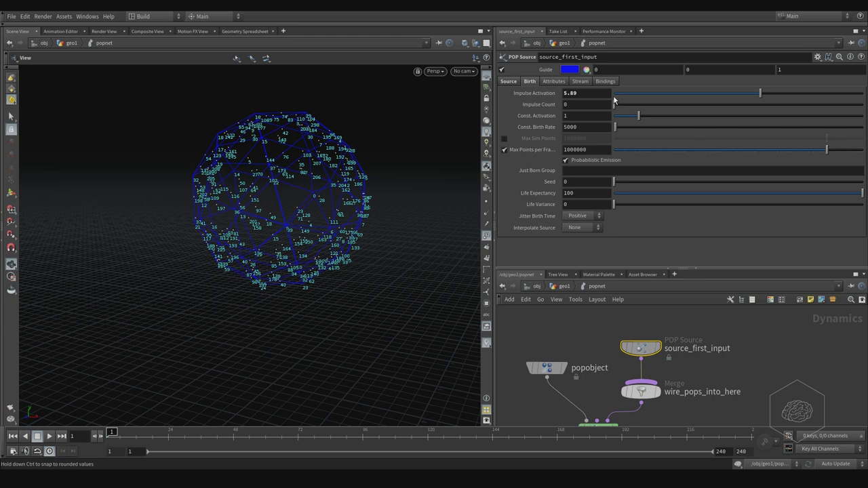
Set the POP source's Impulse Activation to 1
{"action": "left_click", "coordinate": [602, 95]}
{"action": "left_click", "coordinate": [592, 97]}
{"action": "double_click", "coordinate": [592, 97]}
{"action": "type", "text": "1"}
{"action": "key", "text": "Return"}
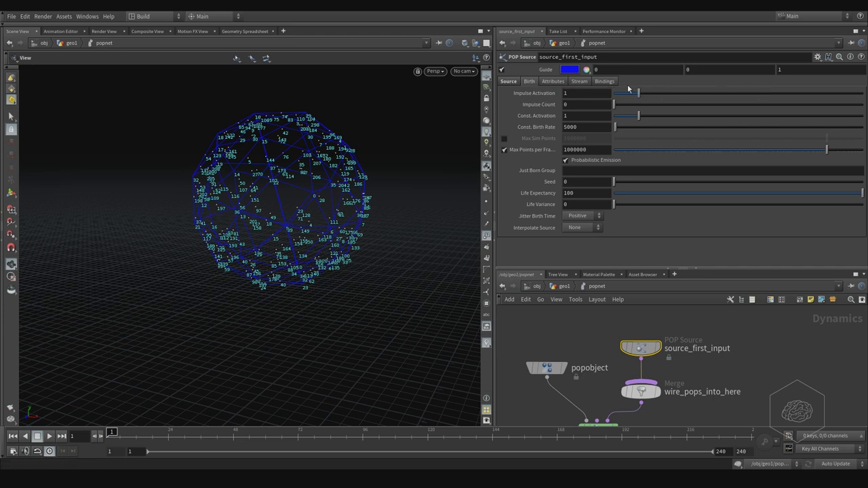
Check the Impulse Activation and Const. Activation values, and set Impulse Activation to 0
{"action": "left_click", "coordinate": [579, 94]}
{"action": "left_click", "coordinate": [568, 116]}
{"action": "left_click", "coordinate": [572, 93]}
{"action": "left_click", "coordinate": [571, 116]}
{"action": "left_click", "coordinate": [572, 94]}
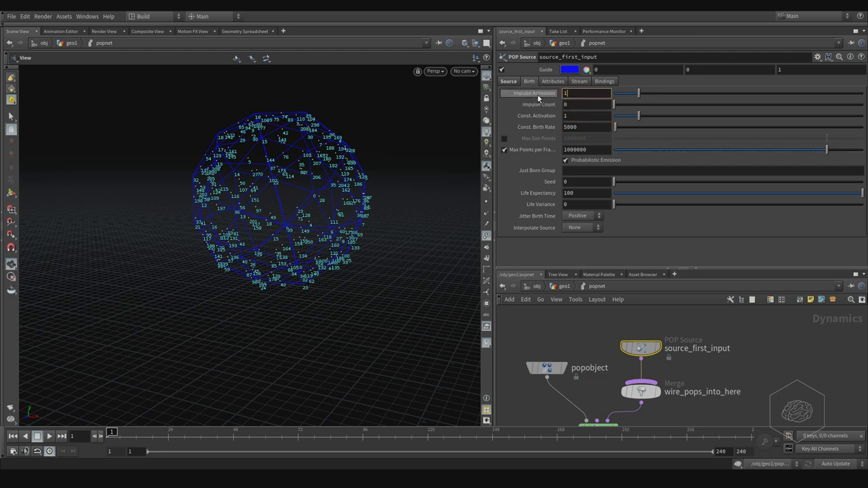
{"action": "key", "text": "Return"}
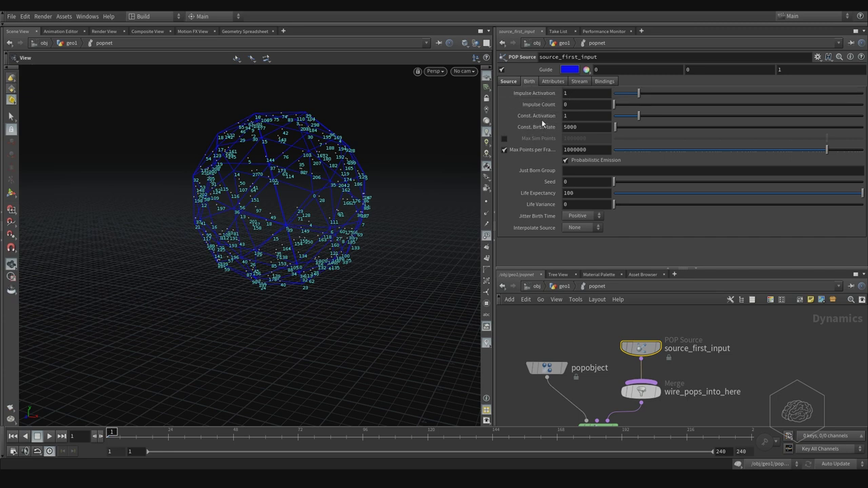
{"action": "left_click", "coordinate": [584, 92]}
{"action": "type", "text": "0"}
{"action": "key", "text": "Return"}
Open the global animation options and set the frame rate to 30 FPS
{"action": "left_click", "coordinate": [15, 451]}
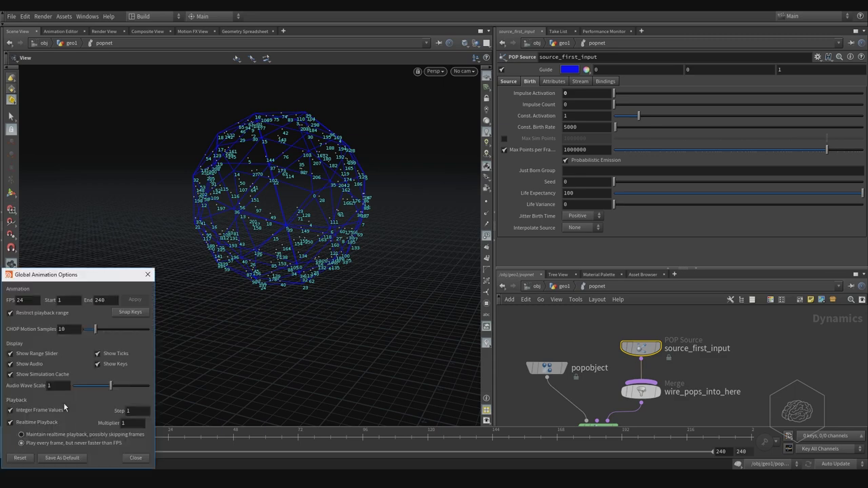
{"action": "left_click_drag", "start_coordinate": [77, 276], "coordinate": [355, 165]}
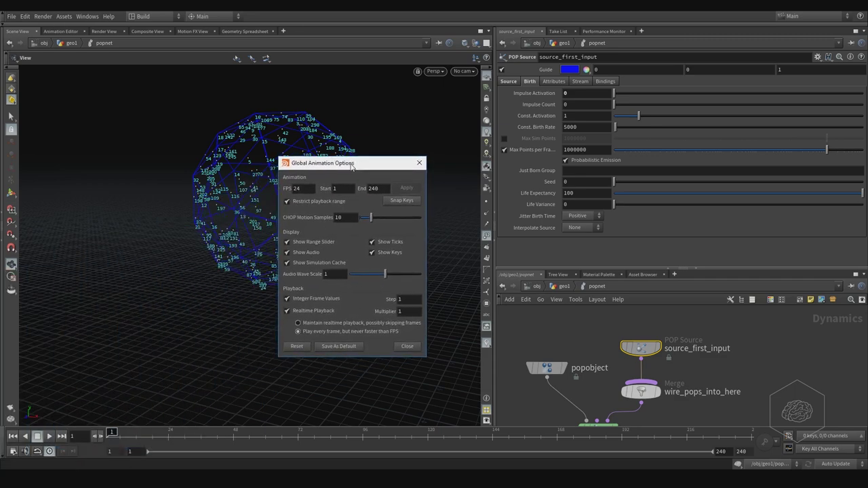
{"action": "left_click", "coordinate": [304, 188]}
{"action": "double_click", "coordinate": [296, 189]}
{"action": "left_click", "coordinate": [302, 189]}
{"action": "left_click_drag", "start_coordinate": [341, 166], "coordinate": [356, 164]}
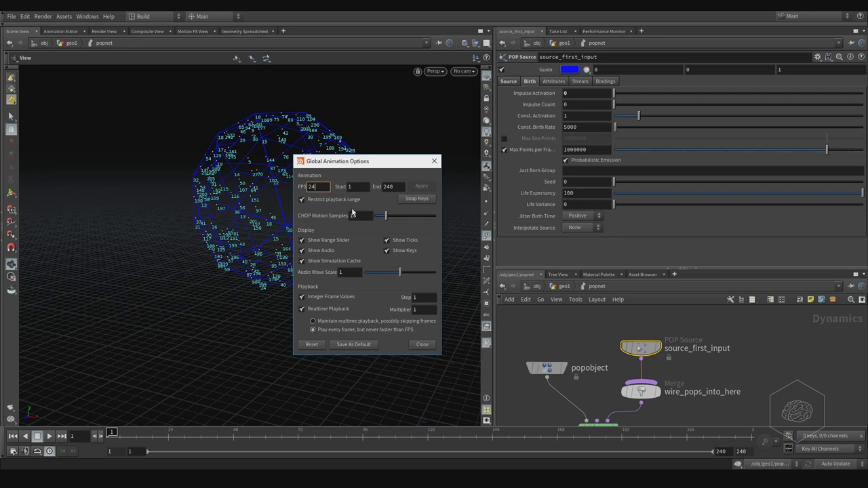
{"action": "left_click", "coordinate": [360, 215]}
{"action": "left_click", "coordinate": [320, 185]}
{"action": "double_click", "coordinate": [322, 187]}
{"action": "type", "text": "30"}
{"action": "key", "text": "Return"}
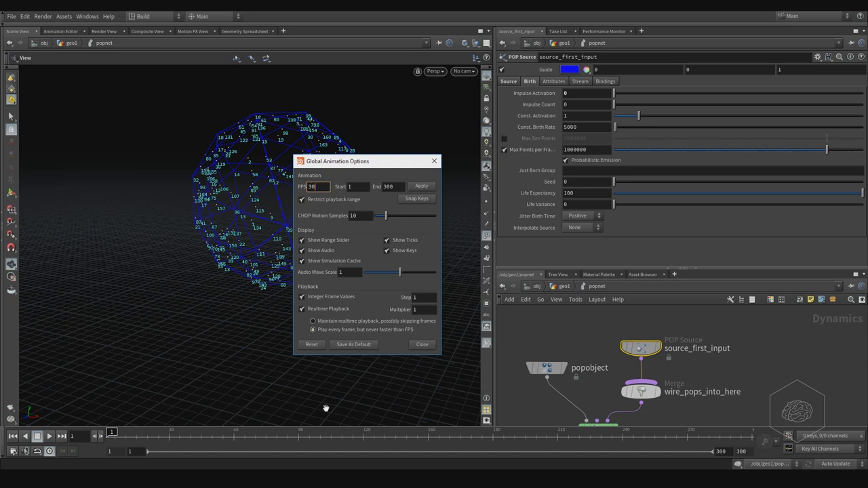
Try a frame rate of 25 FPS and return it to 24 FPS
{"action": "double_click", "coordinate": [310, 187]}
{"action": "type", "text": "25"}
{"action": "key", "text": "Return"}
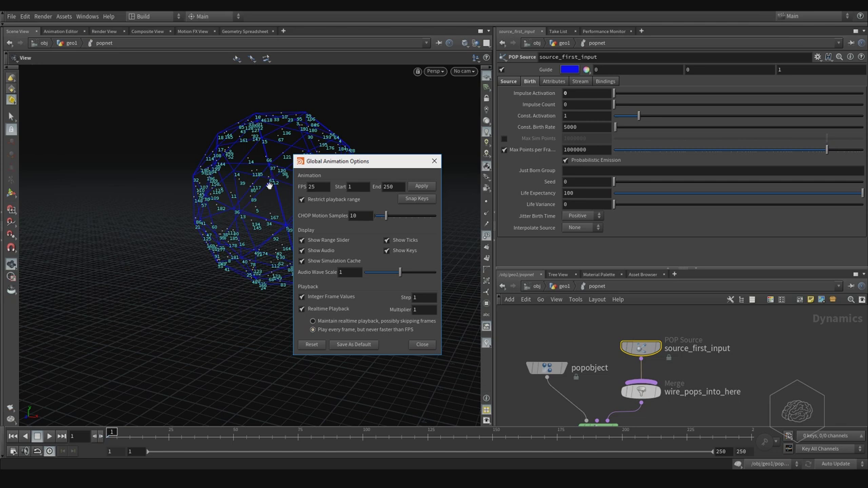
{"action": "double_click", "coordinate": [311, 187]}
{"action": "type", "text": "24"}
{"action": "key", "text": "Return"}
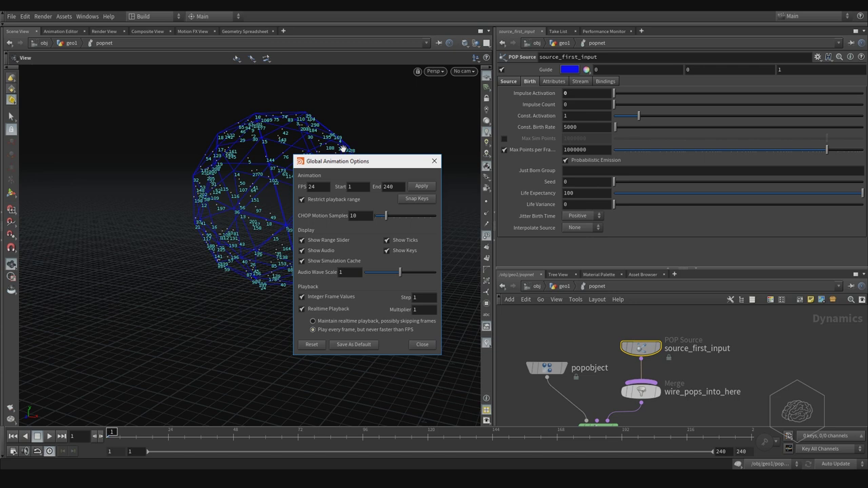
Set the animation's start frame to 101 and its end frame to 2400
{"action": "left_click", "coordinate": [320, 185]}
{"action": "key", "text": "Tab"}
{"action": "left_click", "coordinate": [392, 189]}
{"action": "left_click", "coordinate": [359, 189]}
{"action": "type", "text": "01"}
{"action": "key", "text": "Return"}
{"action": "left_click", "coordinate": [361, 188]}
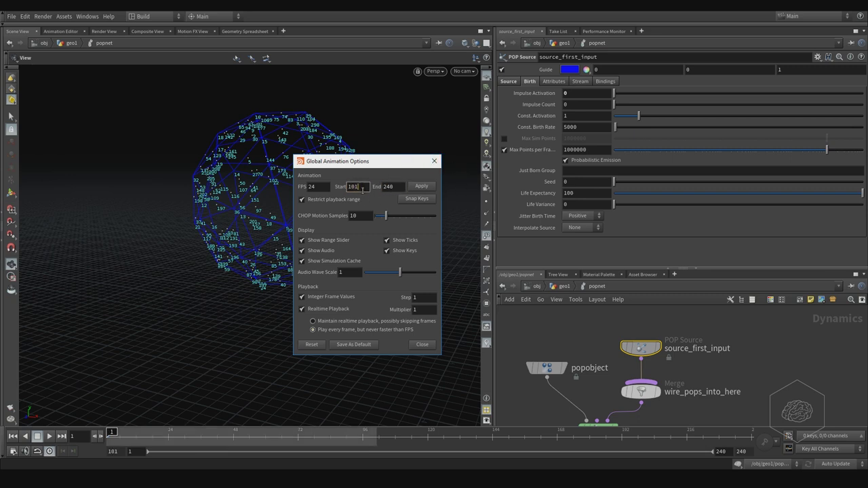
{"action": "left_click", "coordinate": [400, 188]}
{"action": "type", "text": "0"}
{"action": "key", "text": "Return"}
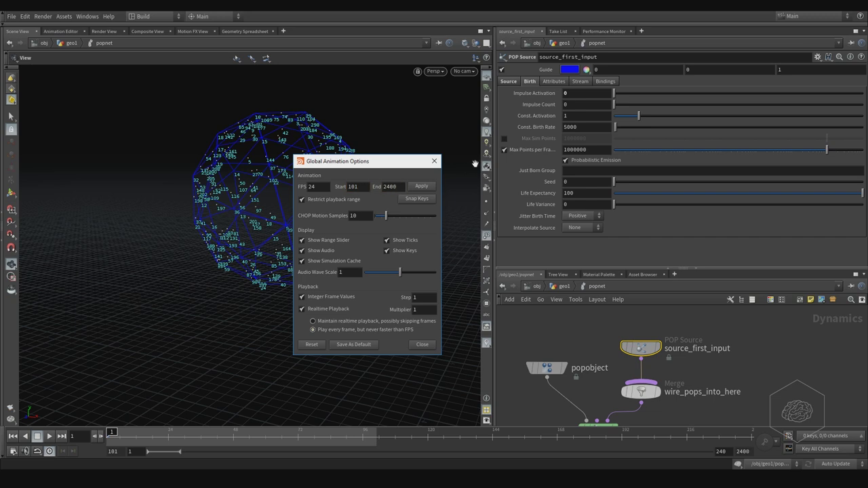
Set the animation's start frame to 1001
{"action": "double_click", "coordinate": [361, 188]}
{"action": "type", "text": "1"}
{"action": "left_click", "coordinate": [396, 188]}
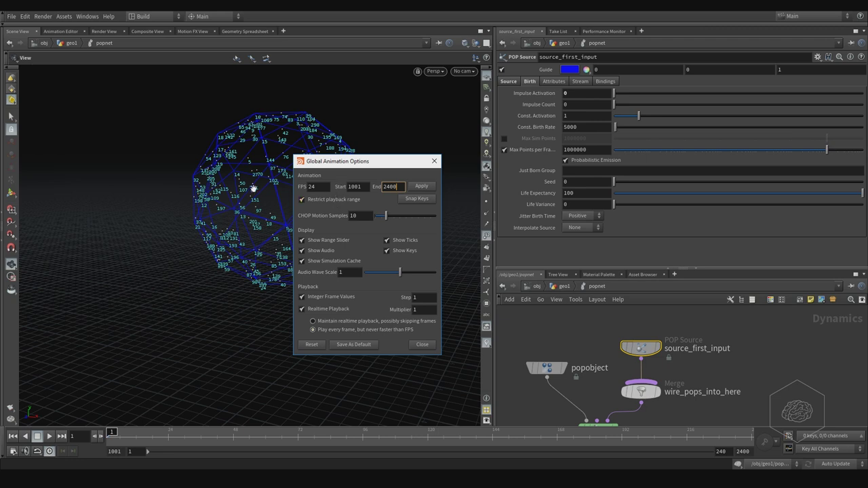
Restore the animation range to start 1 and end 240, and close the global animation options
{"action": "double_click", "coordinate": [388, 187]}
{"action": "type", "text": "2"}
{"action": "left_click", "coordinate": [366, 188]}
{"action": "type", "text": "1"}
{"action": "key", "text": "Return"}
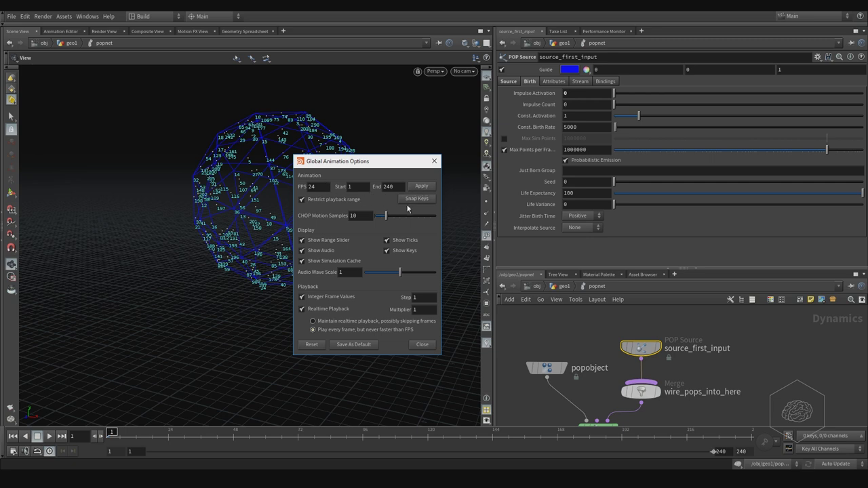
{"action": "left_click_drag", "start_coordinate": [383, 162], "coordinate": [414, 160]}
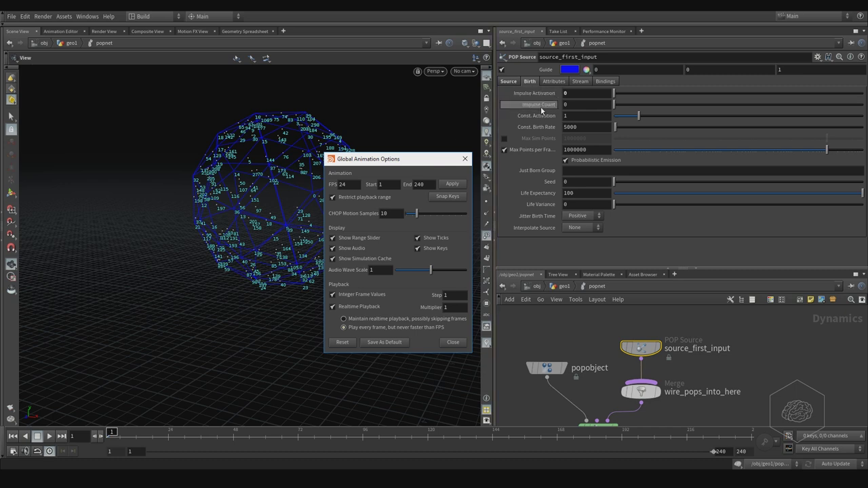
{"action": "left_click", "coordinate": [465, 159]}
Open the POP source's geometry spreadsheet and widen it to show the data tree and attribute columns
{"action": "left_click", "coordinate": [573, 127]}
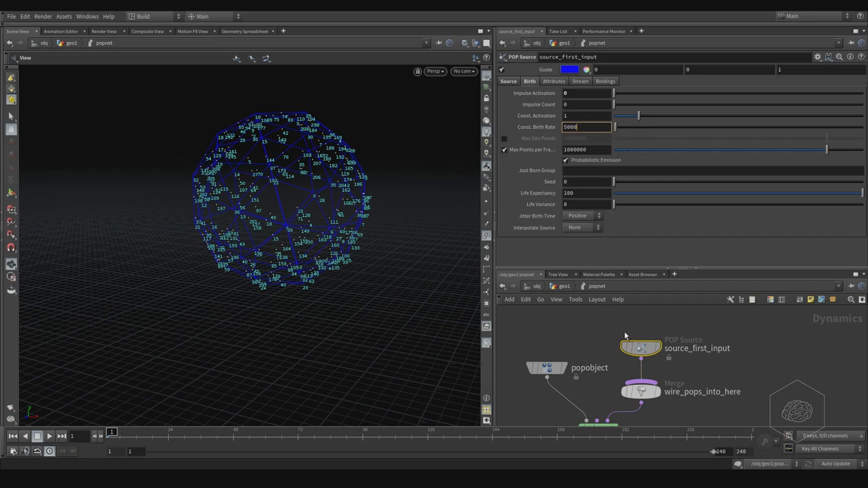
{"action": "key", "text": "alt+shift+g"}
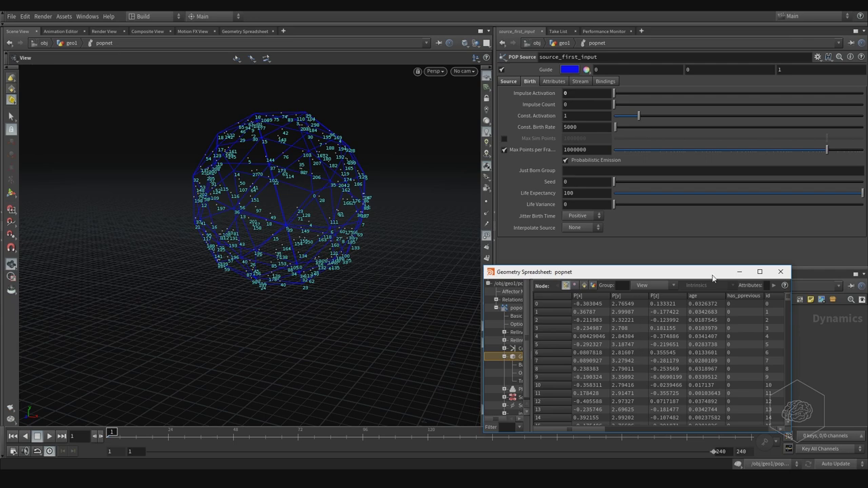
{"action": "left_click", "coordinate": [780, 271]}
{"action": "right_click", "coordinate": [639, 343]}
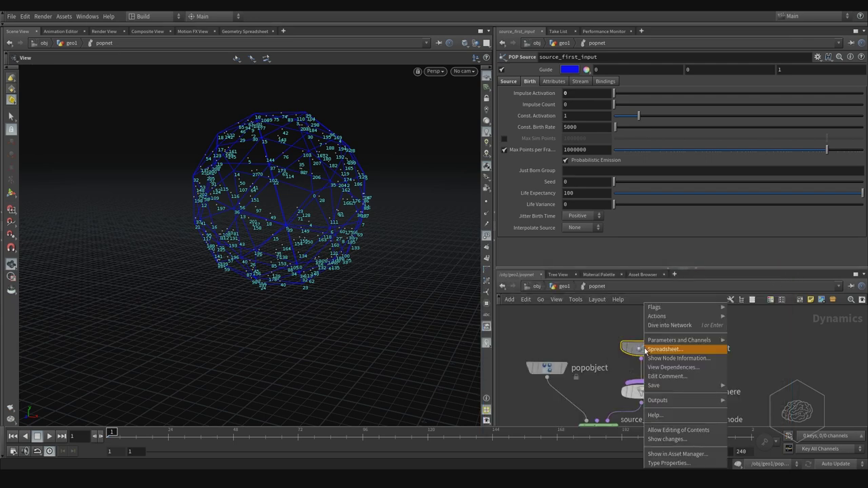
{"action": "left_click", "coordinate": [671, 348]}
{"action": "left_click_drag", "start_coordinate": [627, 276], "coordinate": [209, 257]}
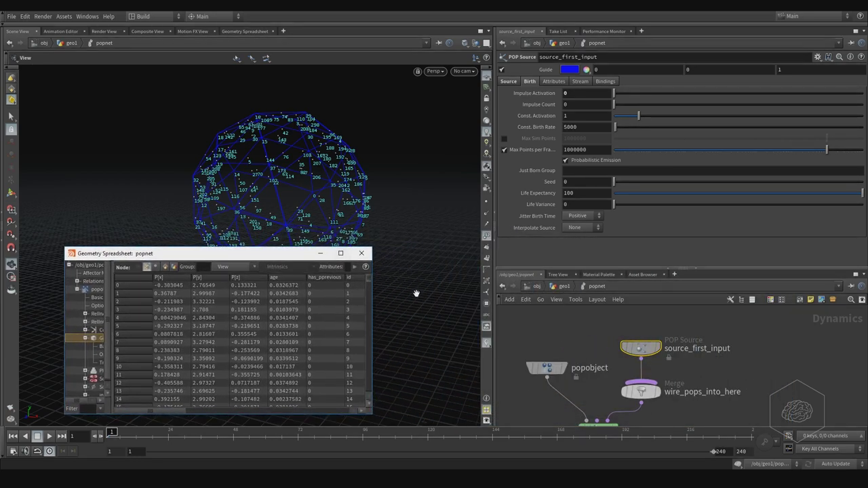
{"action": "left_click_drag", "start_coordinate": [373, 302], "coordinate": [490, 302]}
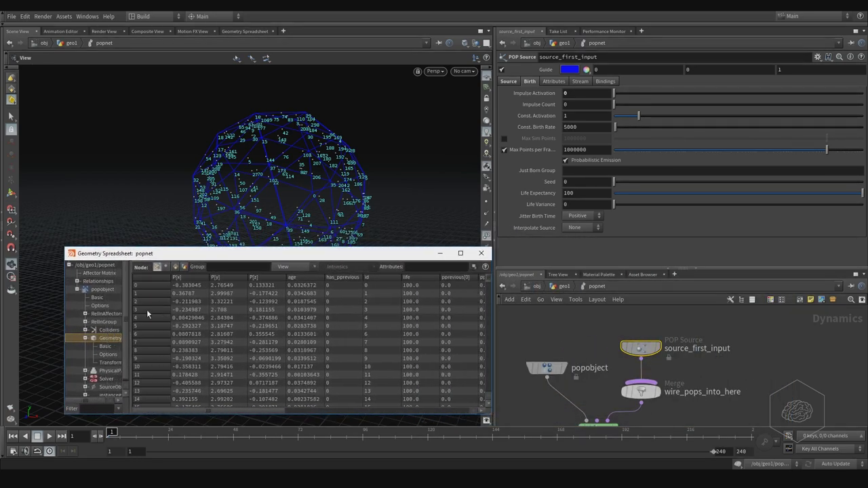
{"action": "left_click_drag", "start_coordinate": [130, 315], "coordinate": [156, 312]}
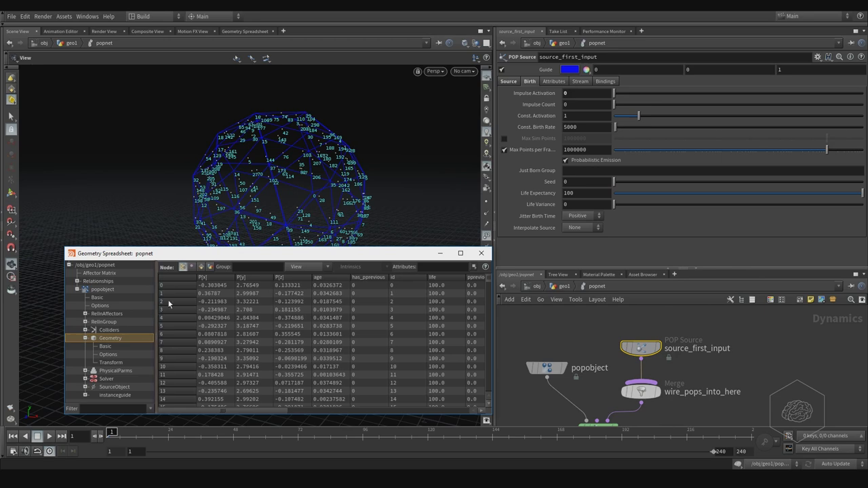
Examine the particles' id and life attributes beside the sphere, and close the geometry spreadsheet
{"action": "left_click", "coordinate": [219, 246]}
{"action": "left_click_drag", "start_coordinate": [266, 205], "coordinate": [264, 187]}
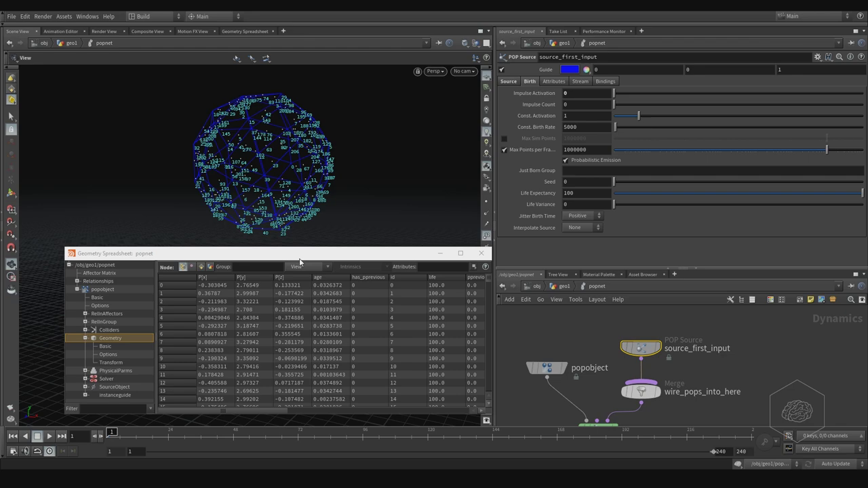
{"action": "left_click_drag", "start_coordinate": [297, 259], "coordinate": [269, 253]}
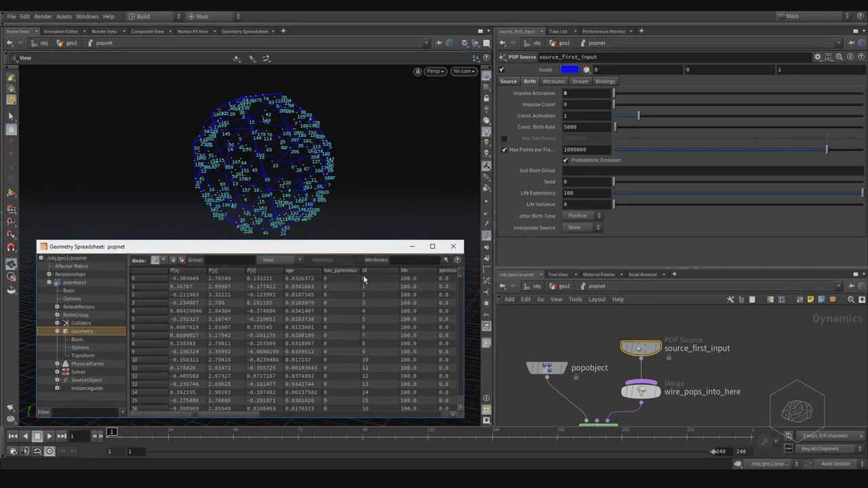
{"action": "left_click_drag", "start_coordinate": [251, 412], "coordinate": [421, 277]}
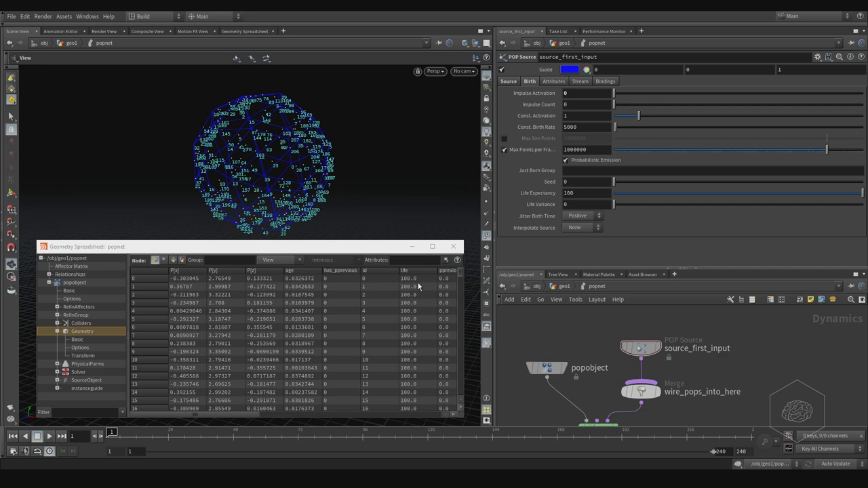
{"action": "left_click", "coordinate": [453, 246]}
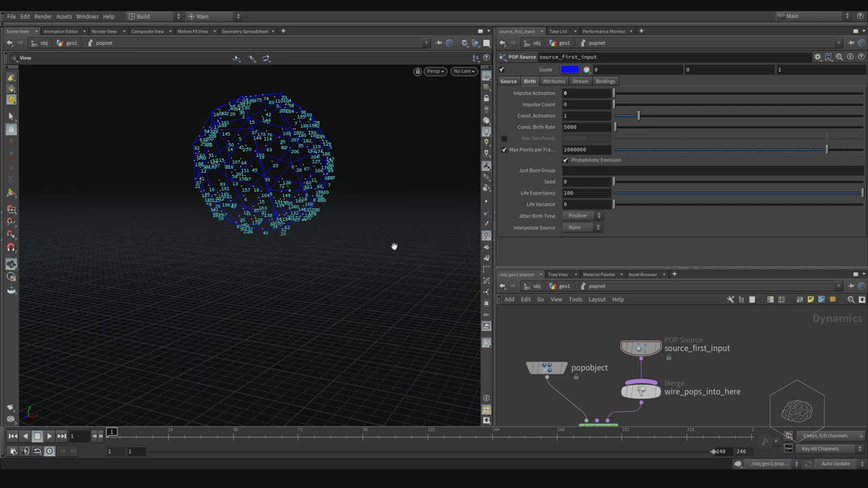
Open the node information for source_first_input and keep it open over the viewport to check the point count
{"action": "mouse_move", "coordinate": [612, 349]}
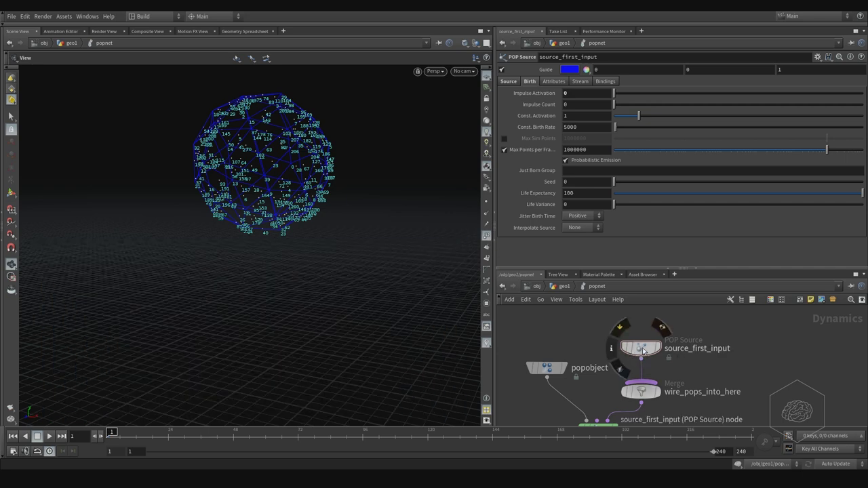
{"action": "left_click", "coordinate": [612, 349]}
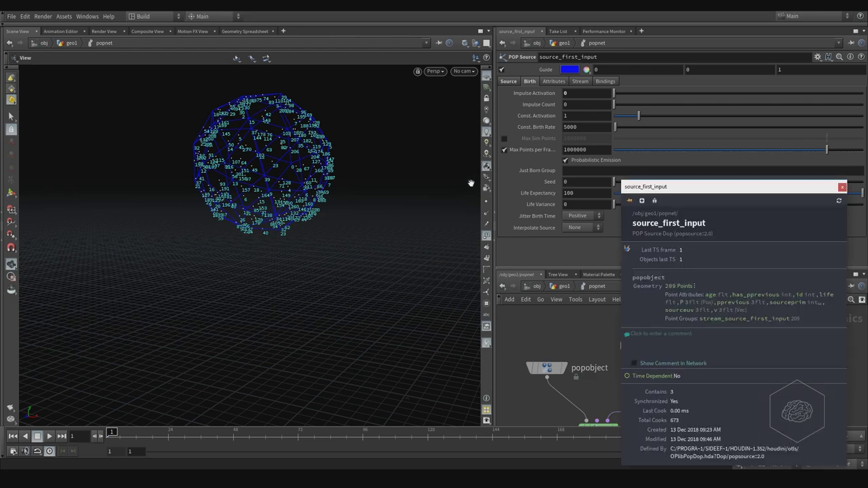
{"action": "left_click_drag", "start_coordinate": [691, 188], "coordinate": [324, 149]}
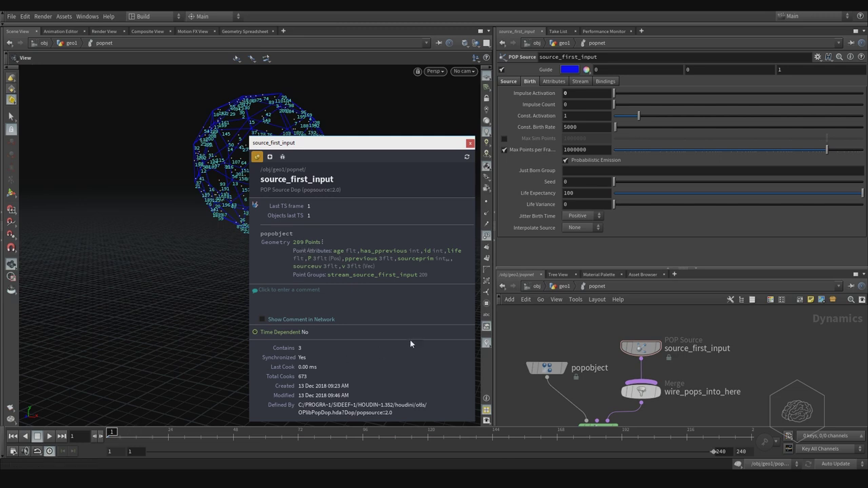
Go to frame 24 and refresh the node information to check how many points were born
{"action": "middle_click_drag", "start_coordinate": [575, 315], "coordinate": [593, 302]}
{"action": "left_click", "coordinate": [583, 115]}
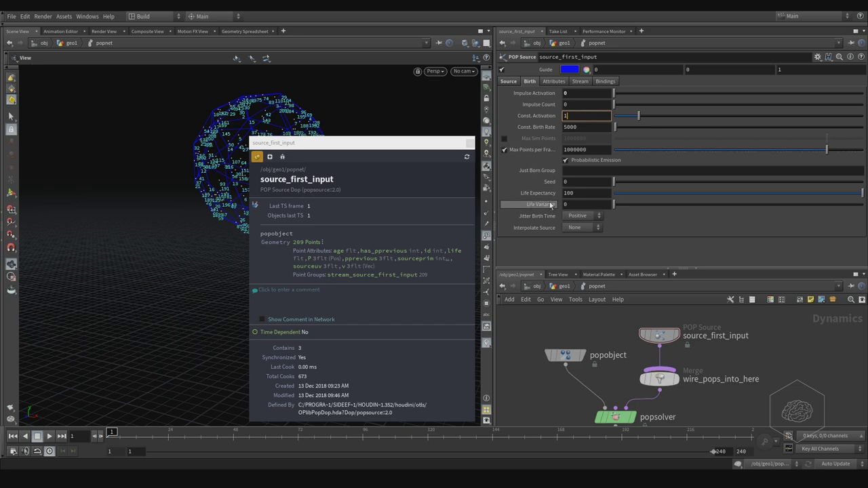
{"action": "left_click", "coordinate": [170, 436]}
{"action": "mouse_move", "coordinate": [170, 436]}
{"action": "left_mouse_down"}
{"action": "mouse_move", "coordinate": [146, 435]}
{"action": "mouse_move", "coordinate": [187, 431]}
{"action": "mouse_move", "coordinate": [167, 432]}
{"action": "left_mouse_up"}
{"action": "left_click", "coordinate": [466, 156]}
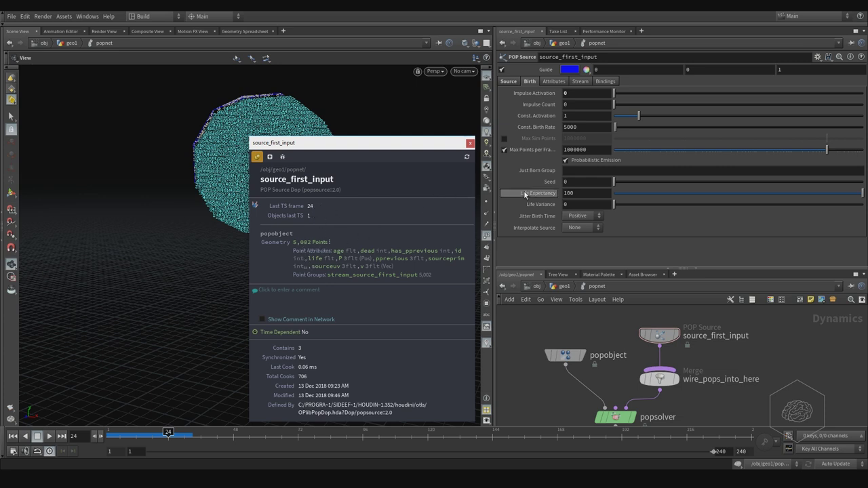
Set the POP source's Const. Birth Rate to 200
{"action": "left_click", "coordinate": [583, 127]}
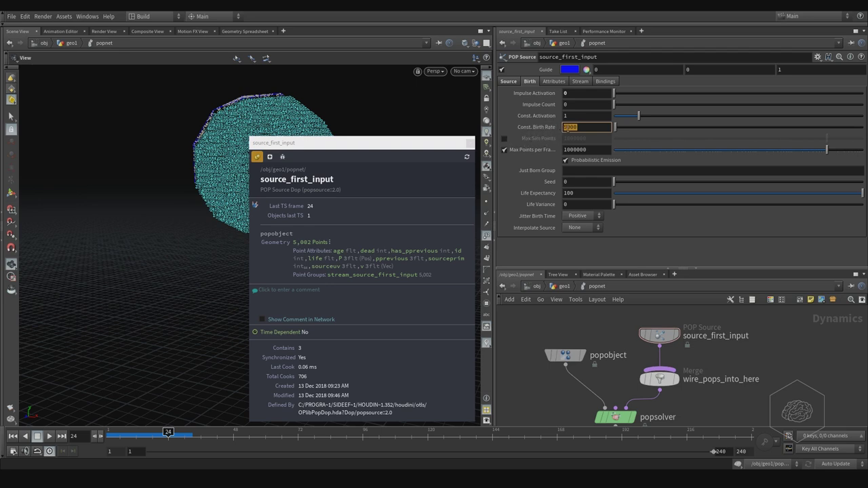
{"action": "left_click", "coordinate": [584, 128]}
{"action": "double_click", "coordinate": [588, 128]}
{"action": "type", "text": "200"}
{"action": "key", "text": "Return"}
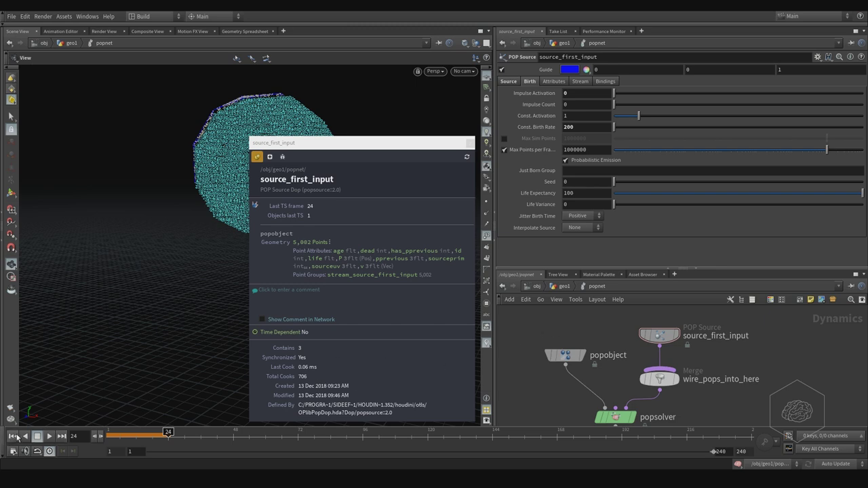
Go up to the popnet DOP network, reset its simulation and refresh the POP source's node information
{"action": "left_click", "coordinate": [566, 285]}
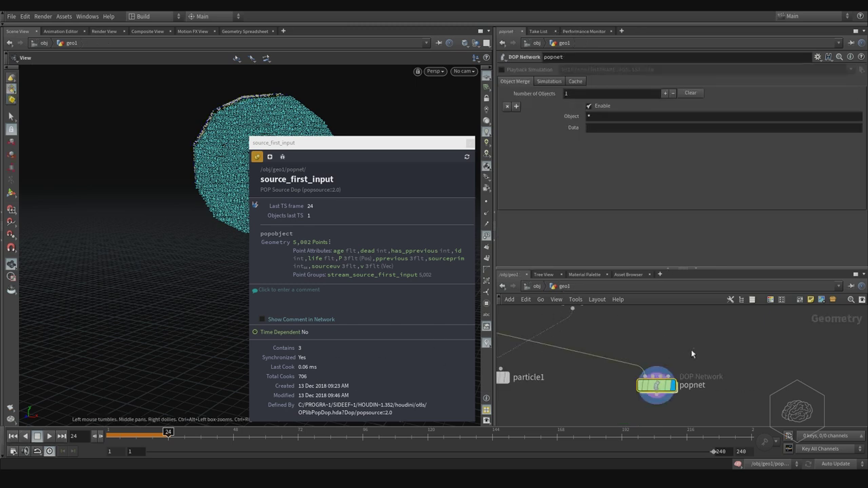
{"action": "left_click", "coordinate": [549, 80]}
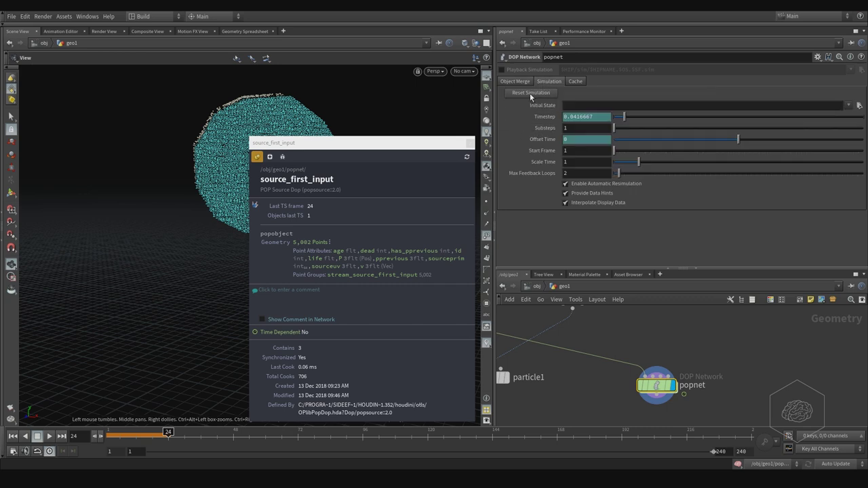
{"action": "left_click", "coordinate": [531, 93]}
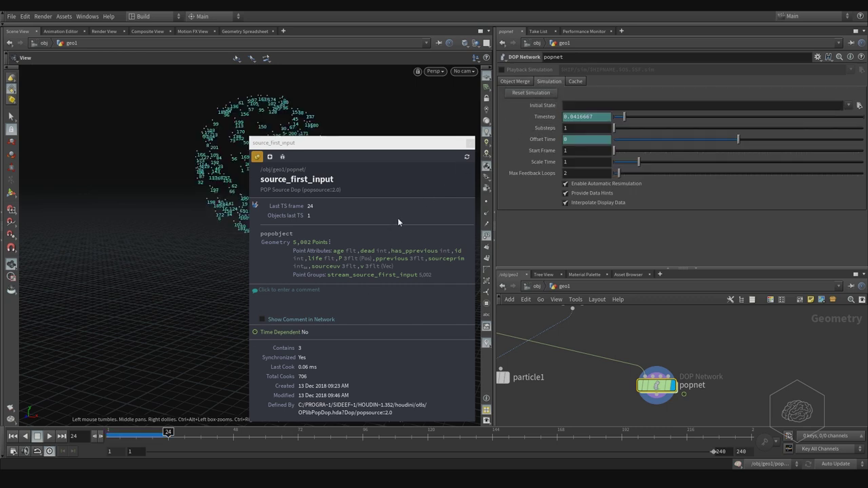
{"action": "left_click", "coordinate": [466, 157]}
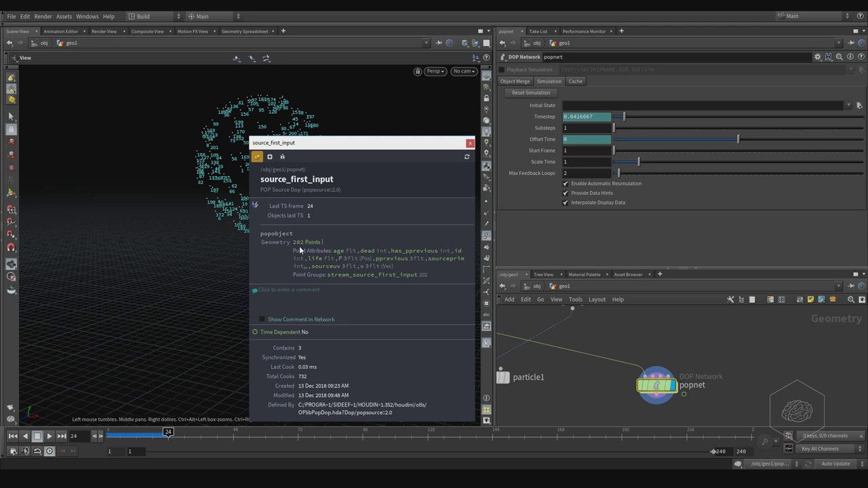
Go inside the popnet network and set the POP source's Const. Activation to 0
{"action": "double_click", "coordinate": [656, 385]}
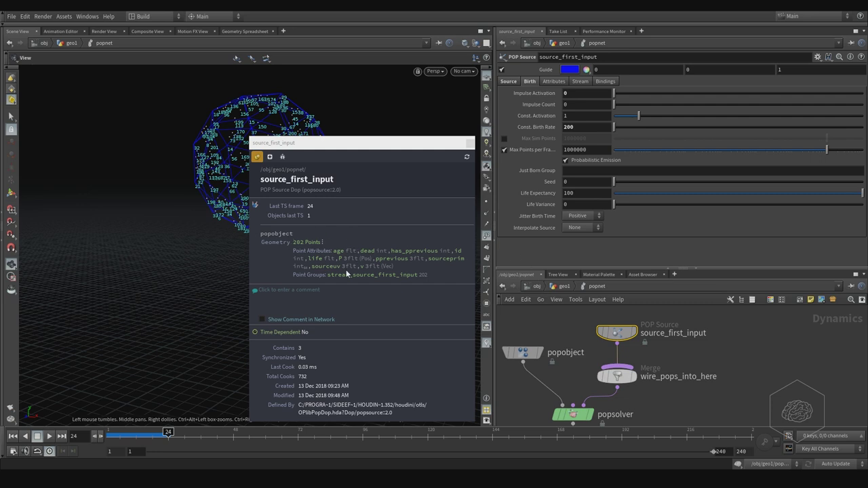
{"action": "double_click", "coordinate": [580, 128]}
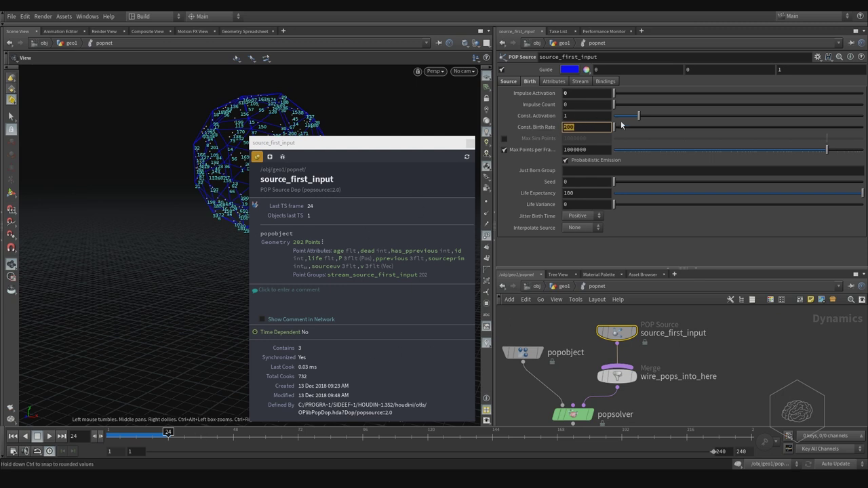
{"action": "double_click", "coordinate": [596, 114]}
{"action": "type", "text": "0"}
{"action": "key", "text": "Return"}
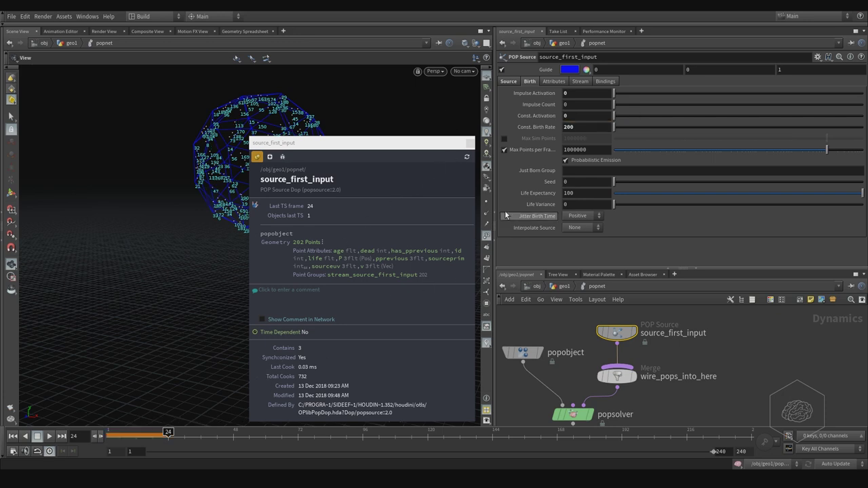
Refresh the node information, advance the timeline to frame 51 and refresh it again to check the point count
{"action": "left_click", "coordinate": [467, 156]}
{"action": "left_click_drag", "start_coordinate": [163, 433], "coordinate": [186, 432]}
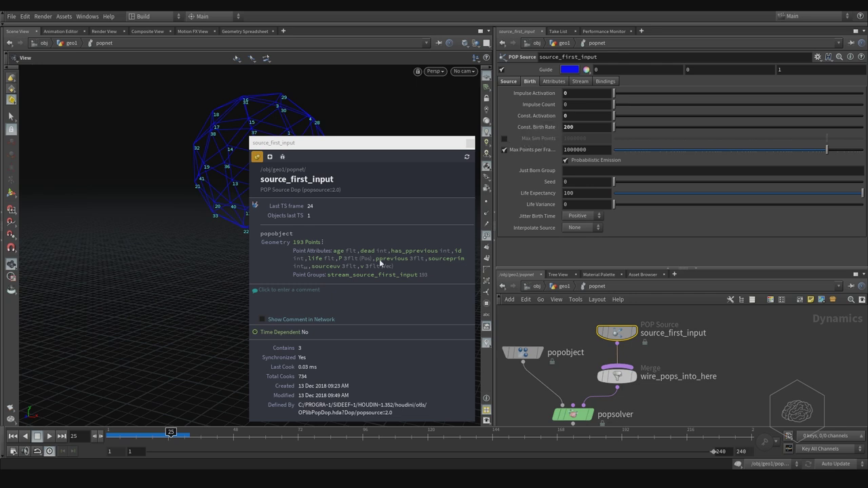
{"action": "left_click_drag", "start_coordinate": [173, 440], "coordinate": [242, 437]}
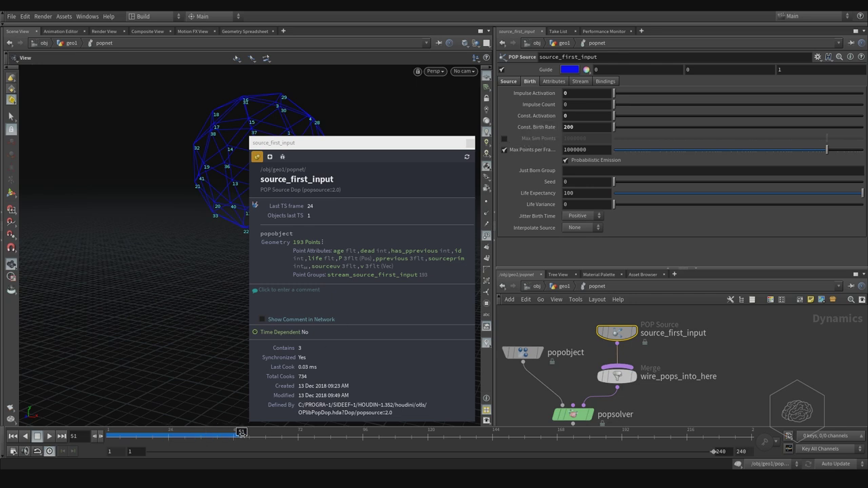
{"action": "left_click", "coordinate": [467, 158]}
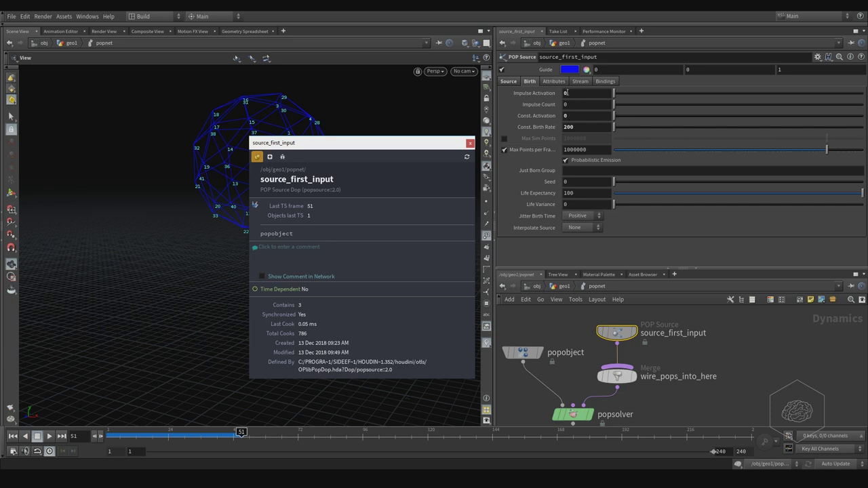
Set the POP source's Impulse Activation to 1 and Impulse Count to 10
{"action": "left_click", "coordinate": [575, 107]}
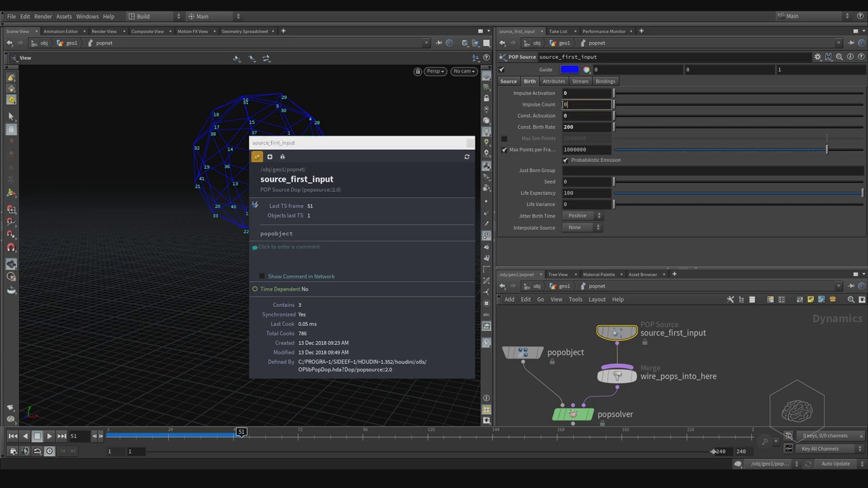
{"action": "left_click", "coordinate": [584, 93]}
{"action": "type", "text": "1"}
{"action": "left_click", "coordinate": [575, 108]}
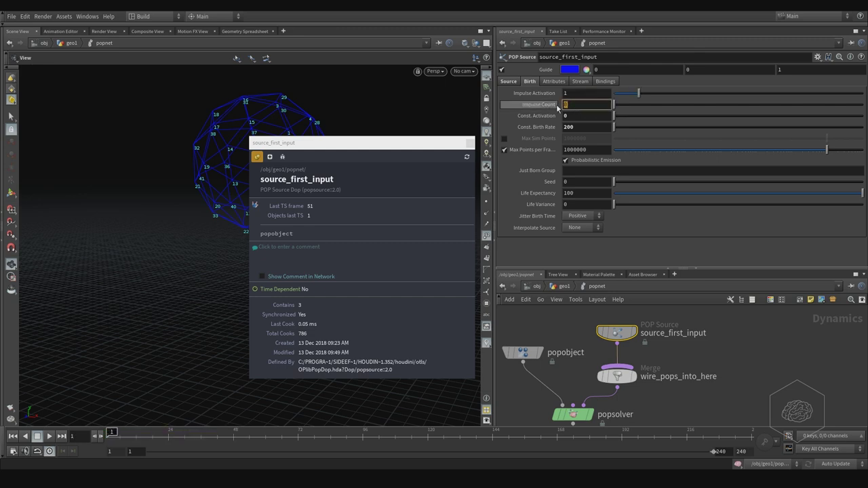
{"action": "type", "text": "0"}
{"action": "key", "text": "Return"}
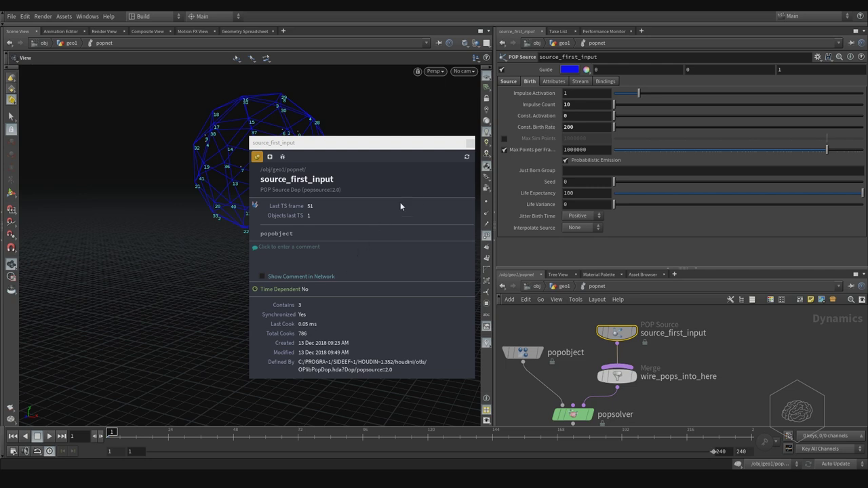
Advance one frame at a time from frame 1 to 4, refreshing the node information to check the point count at each frame
{"action": "left_click", "coordinate": [467, 157]}
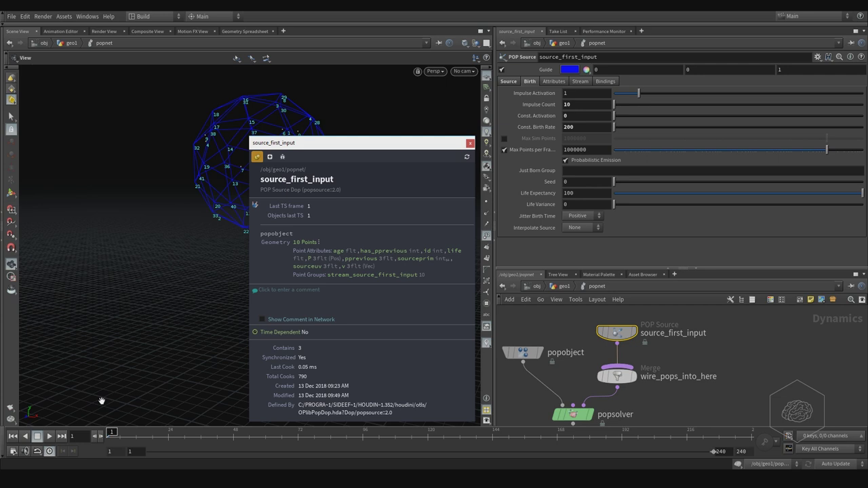
{"action": "left_click", "coordinate": [101, 437]}
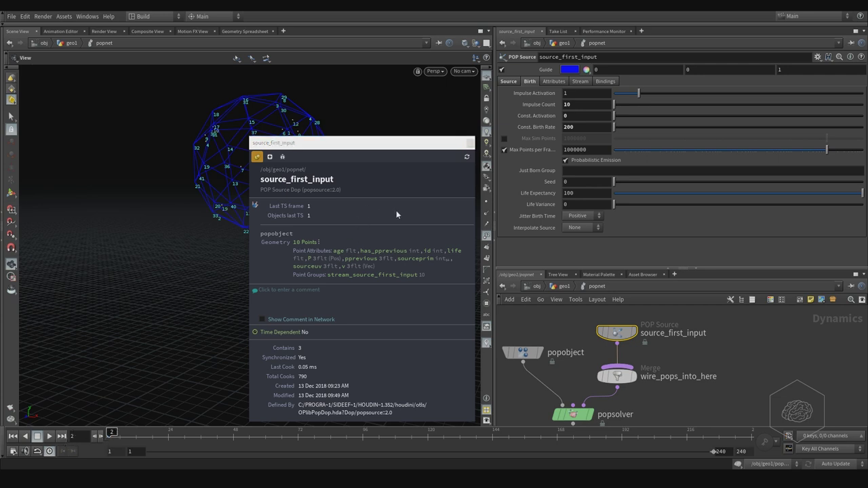
{"action": "left_click", "coordinate": [466, 157]}
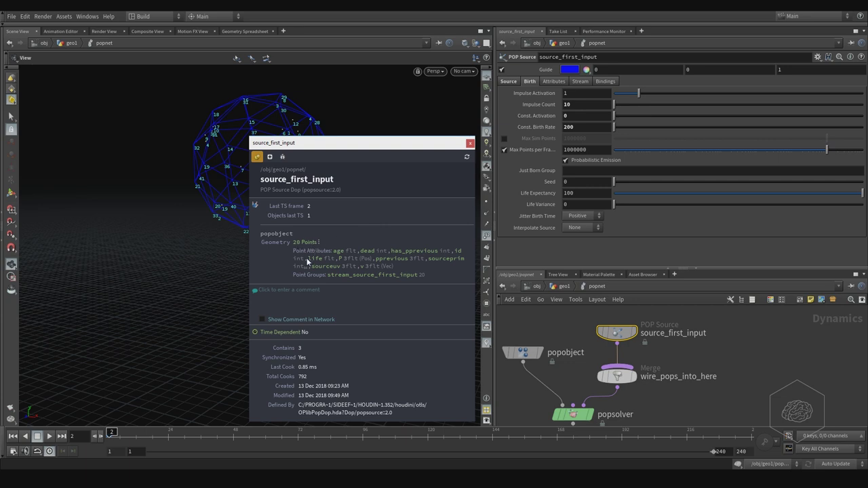
{"action": "left_click", "coordinate": [102, 436]}
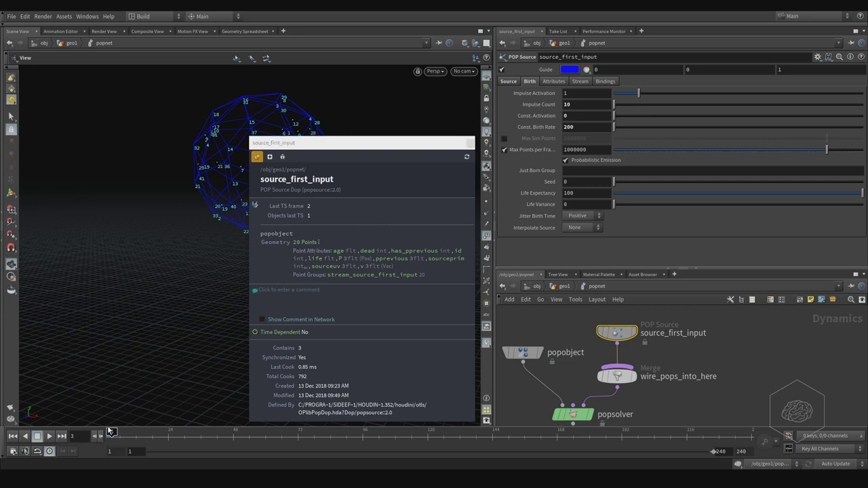
{"action": "left_click", "coordinate": [467, 158]}
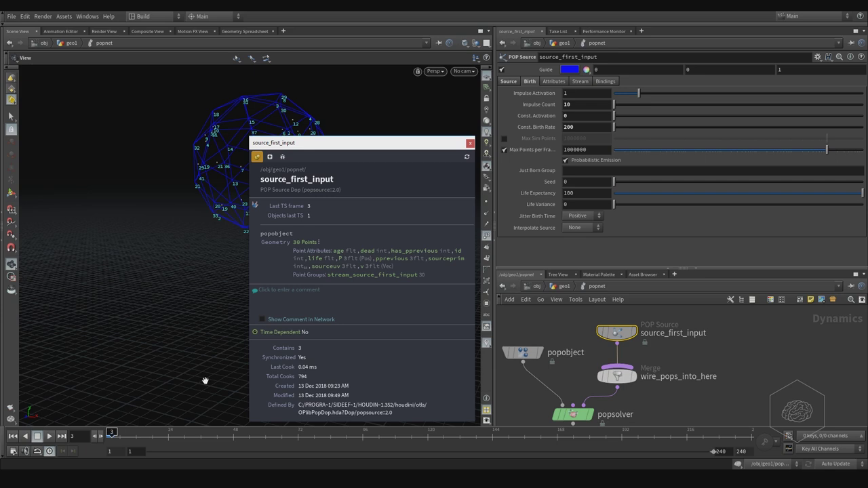
{"action": "left_click", "coordinate": [102, 436]}
{"action": "left_click", "coordinate": [467, 157]}
Return to frame 1, play the impulse emission and stop playback at about frame 67
{"action": "left_click", "coordinate": [580, 105]}
{"action": "left_click", "coordinate": [581, 104]}
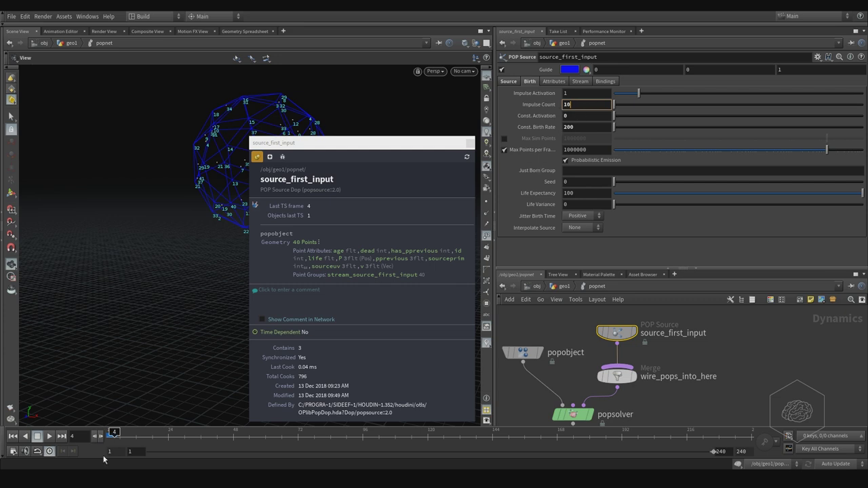
{"action": "left_click", "coordinate": [112, 432]}
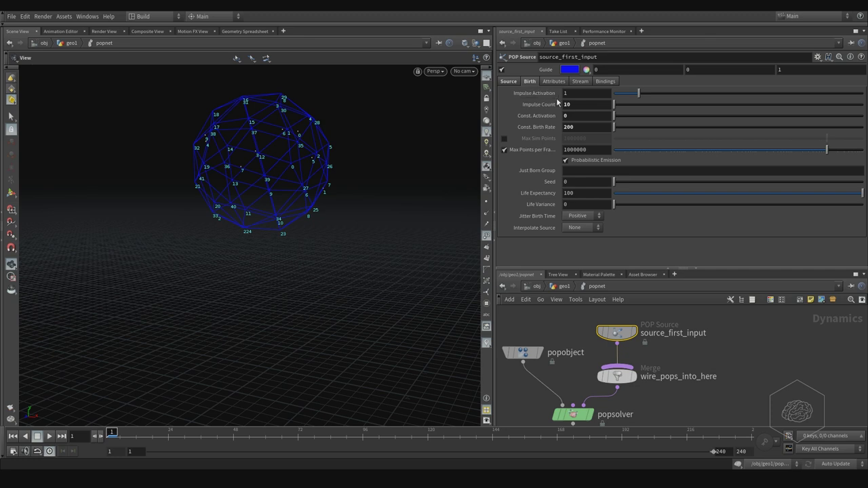
{"action": "left_click", "coordinate": [50, 437]}
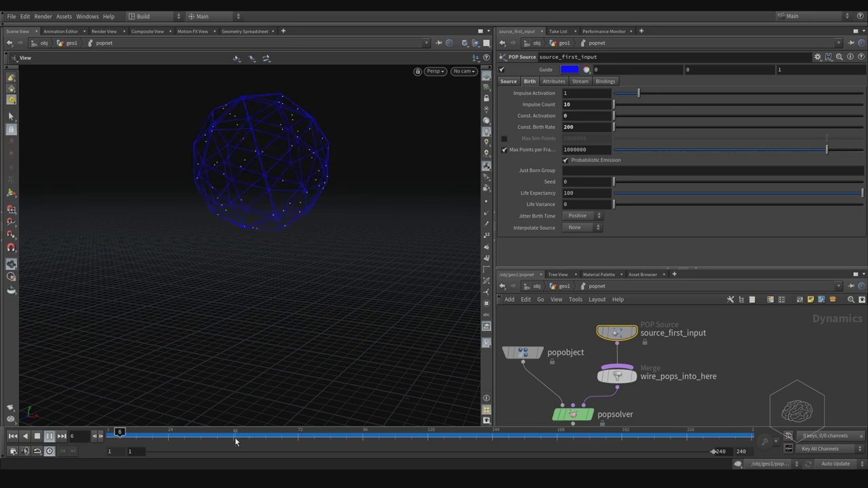
{"action": "left_click", "coordinate": [37, 436]}
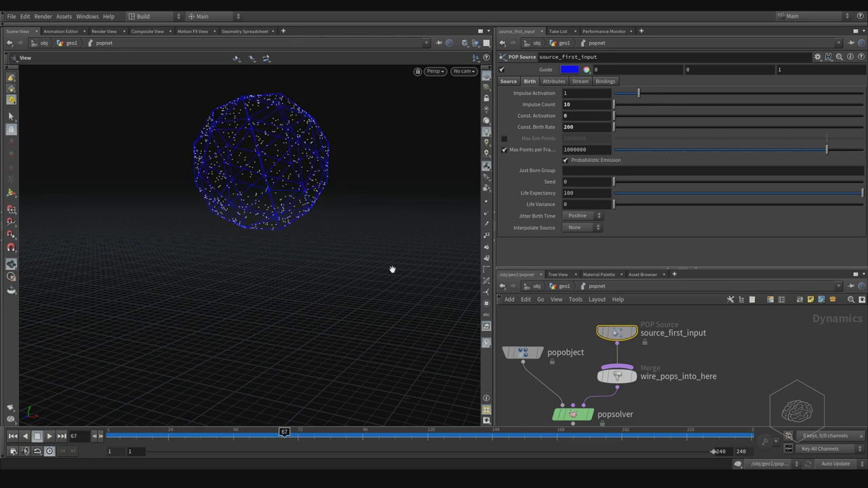
Open the keyframe options for the Impulse Activation parameter
{"action": "right_click", "coordinate": [536, 95]}
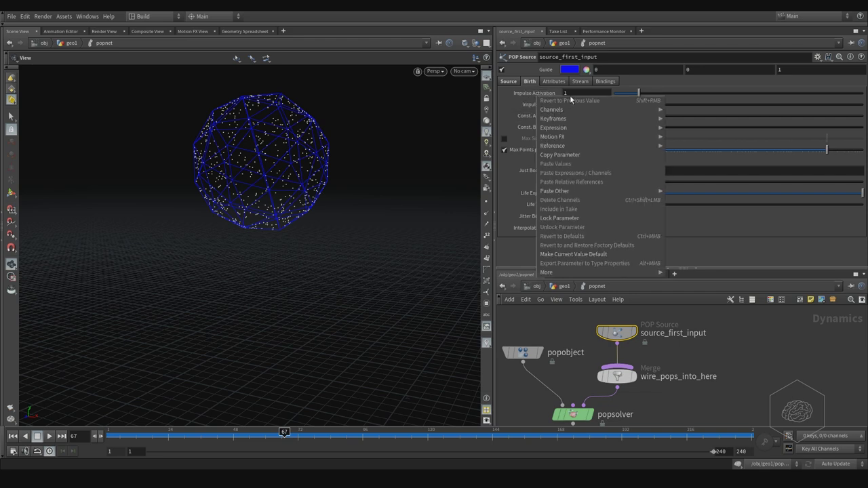
{"action": "mouse_move", "coordinate": [563, 132]}
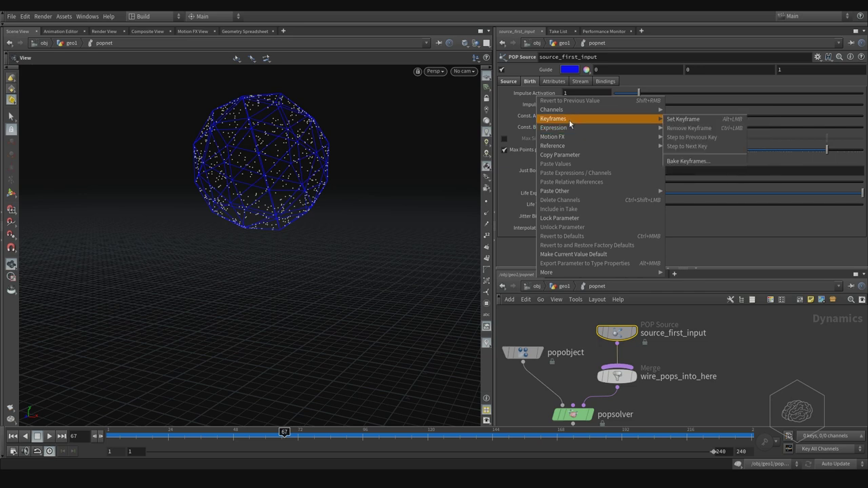